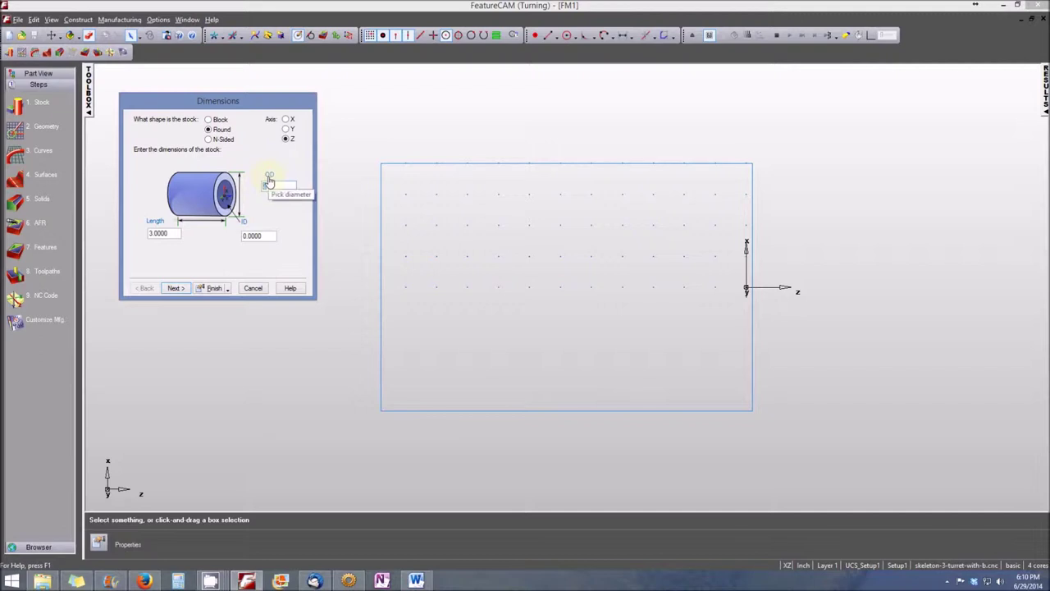
# Define the round aluminum stock with a 6.00 outside diameter and a length of 5, then finish the stock setup.
pyautogui.write('6.00')
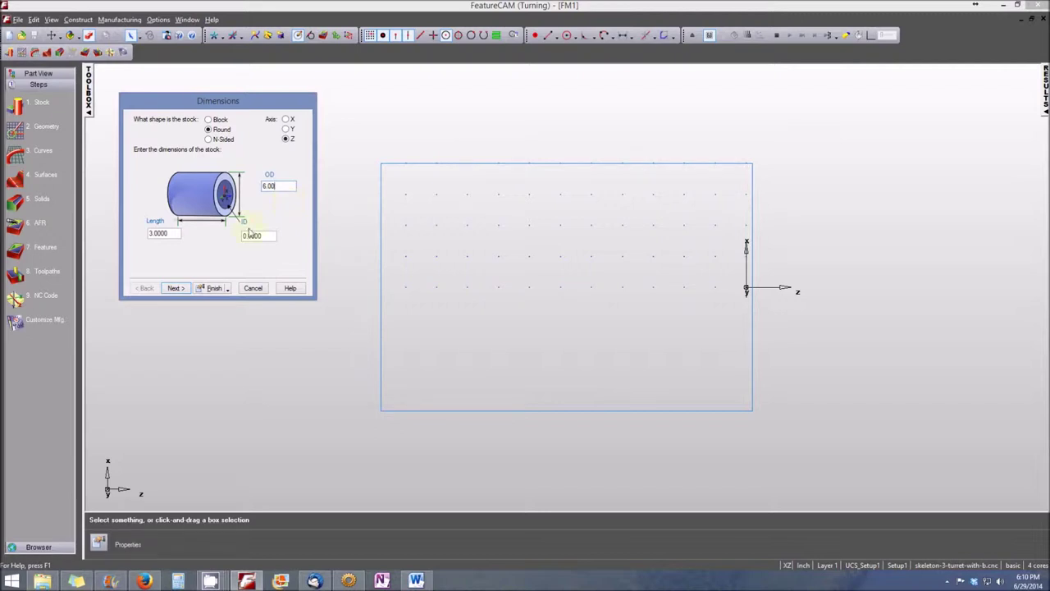
pyautogui.moveTo(175, 234); pyautogui.dragTo(144, 230)
pyautogui.write('5')
pyautogui.click(176, 288)
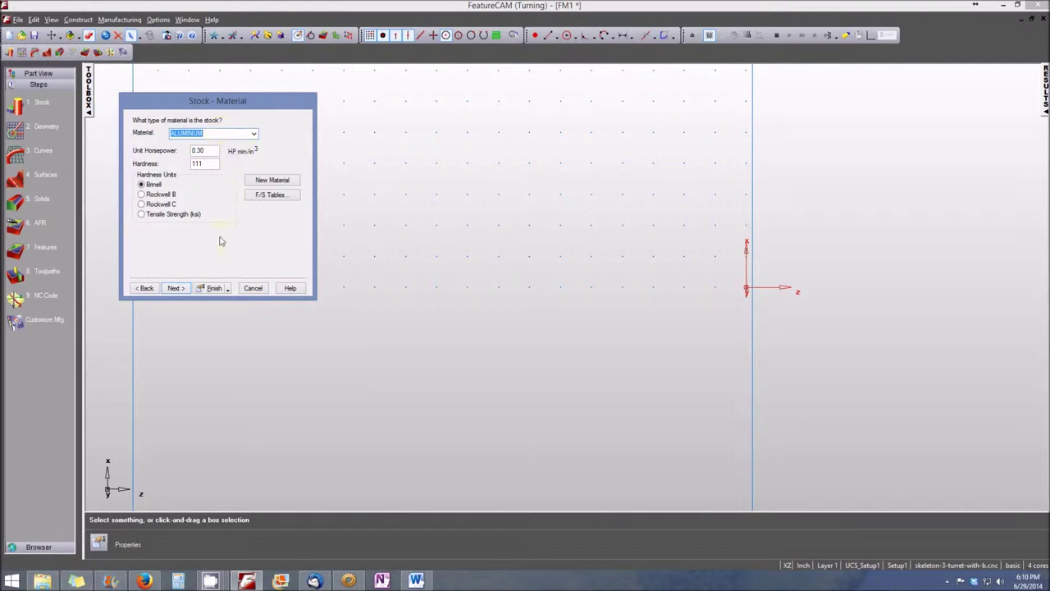
pyautogui.click(213, 291)
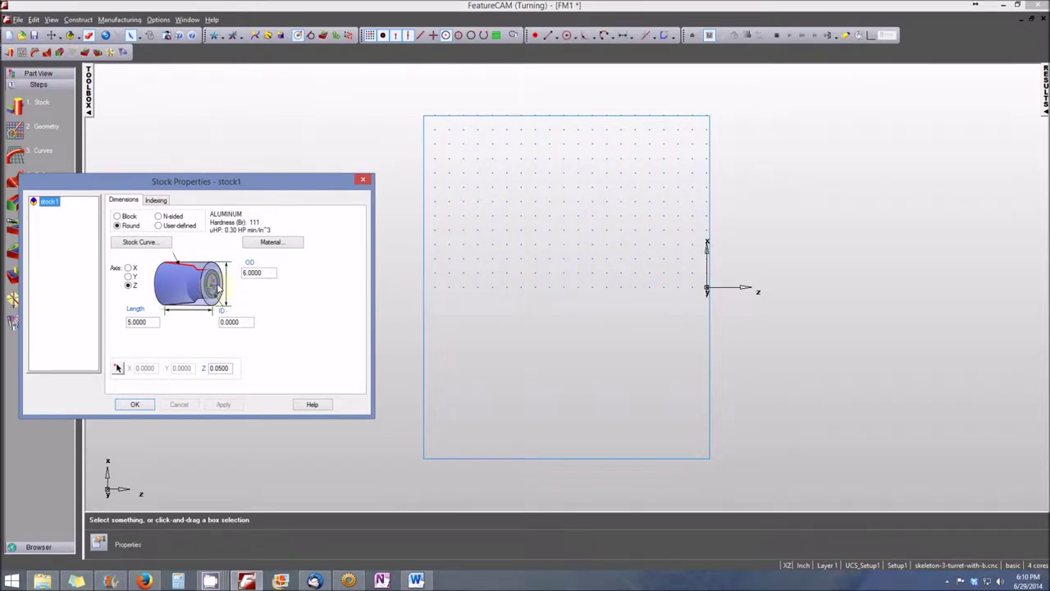
# Set the stock's Z position to 0 and accept the stock properties.
pyautogui.doubleClick(226, 367)
pyautogui.write('0')
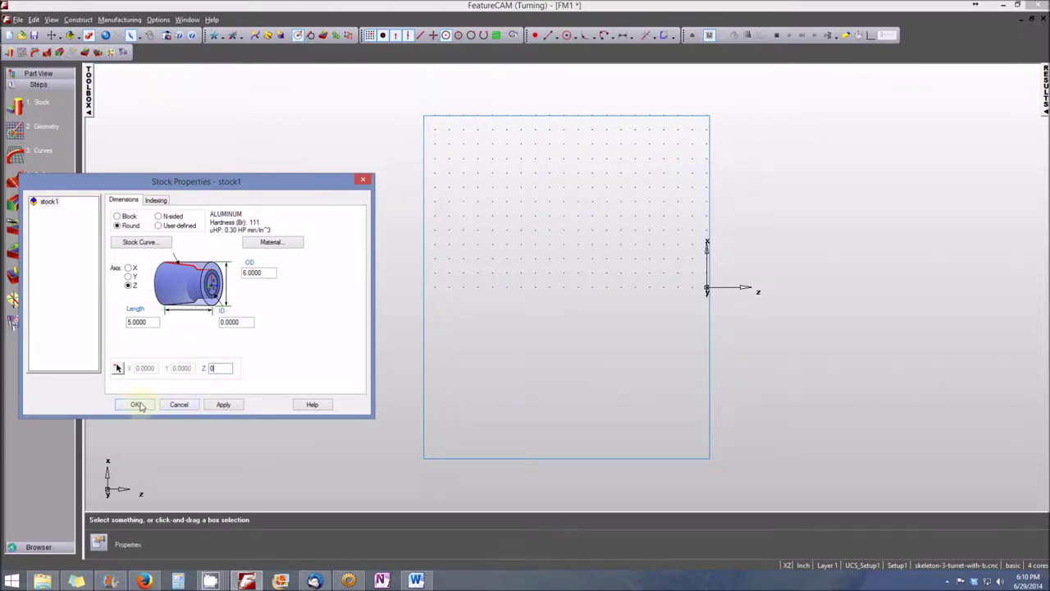
pyautogui.click(134, 404)
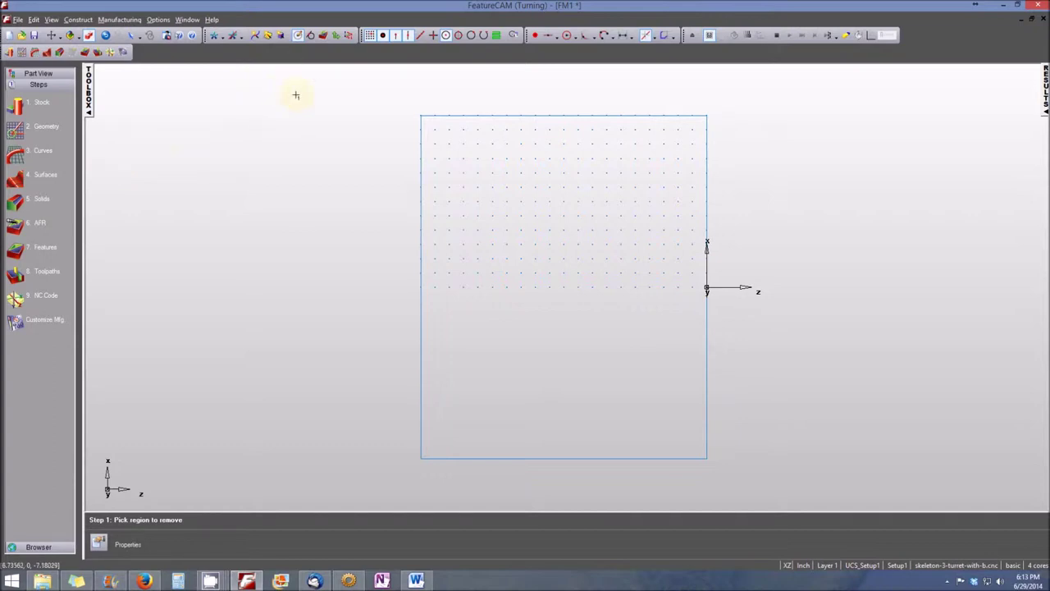
# Draw three horizontal construction lines at X 5, X 4 and X 6, the last along the stock's upper edge.
pyautogui.click(550, 36)
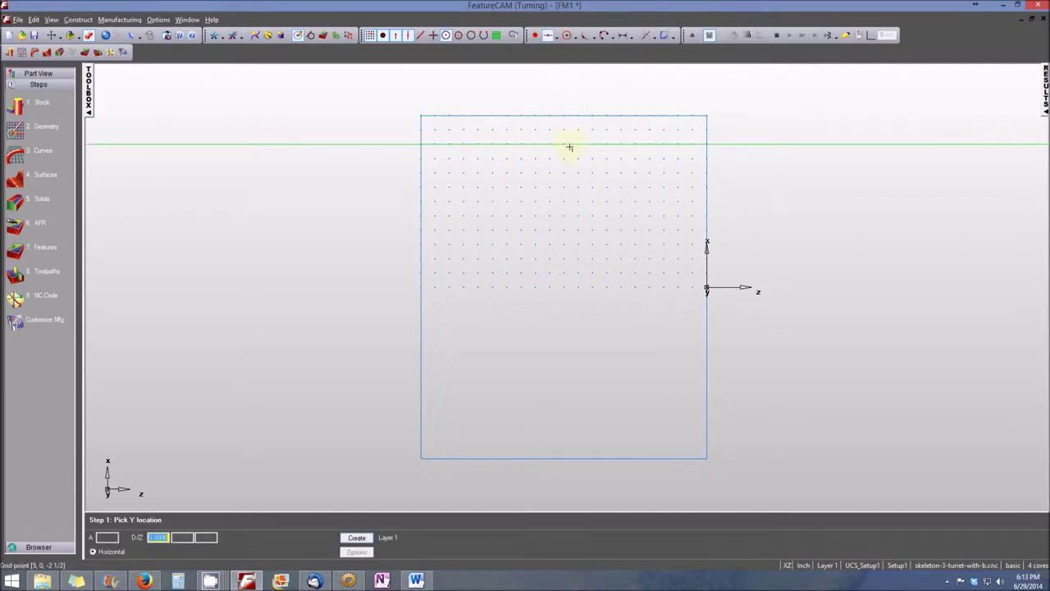
pyautogui.click(569, 146)
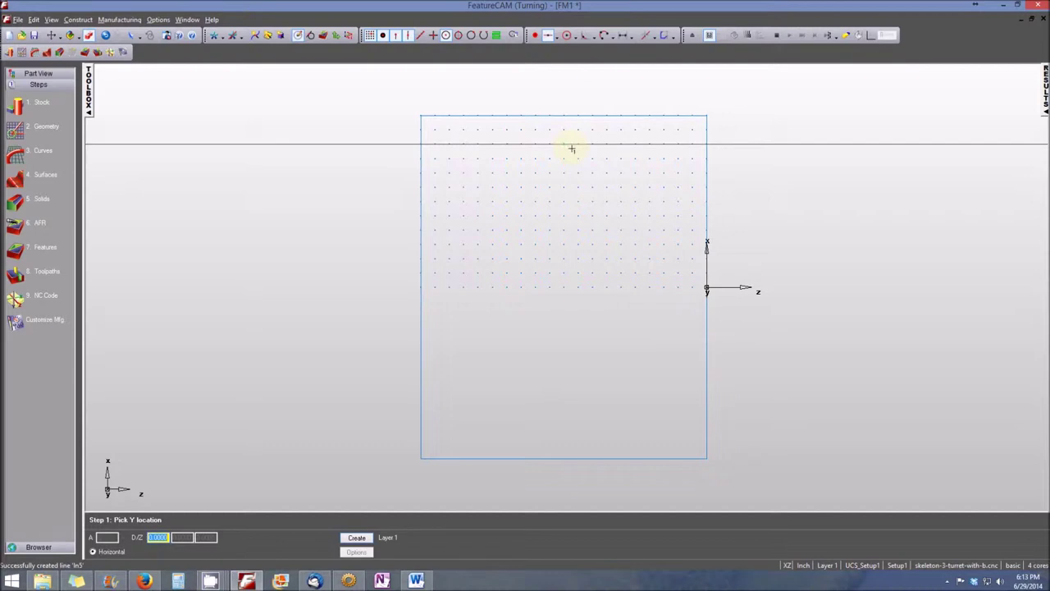
pyautogui.click(576, 174)
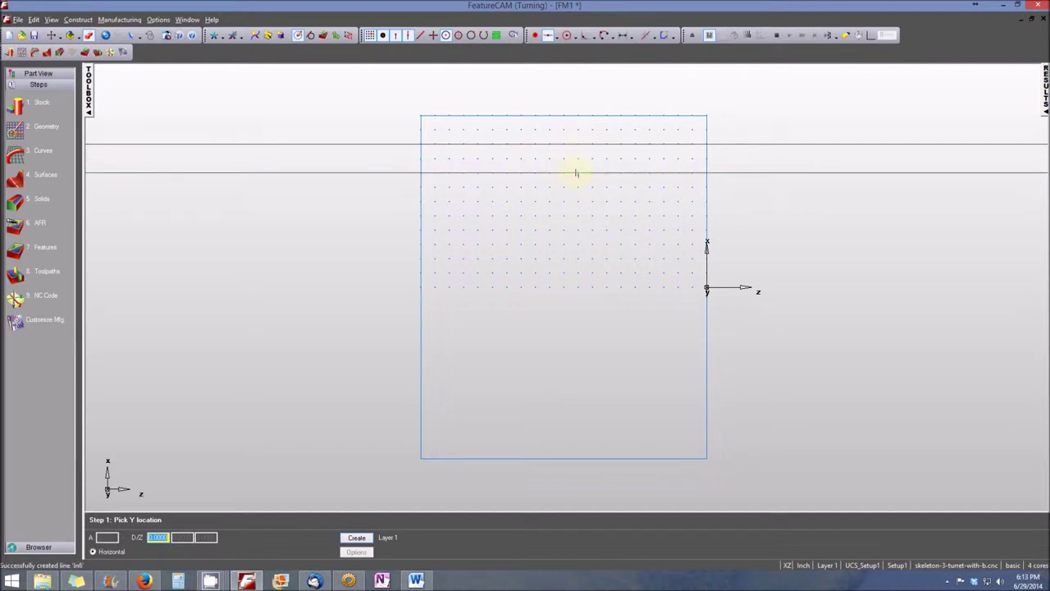
pyautogui.click(573, 116)
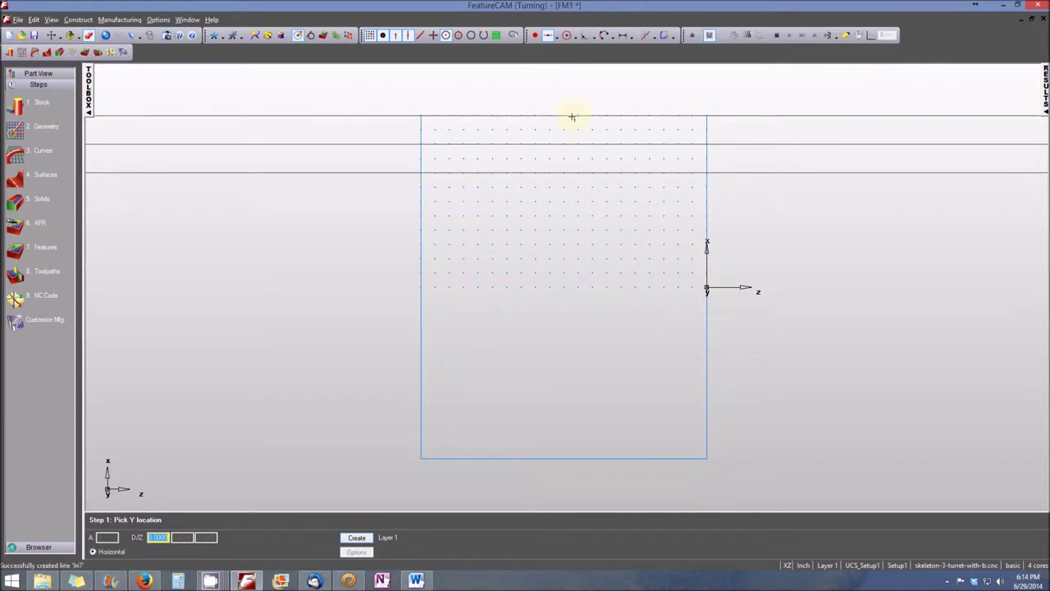
# Draw two vertical construction lines across the stock at Z -1 and Z -4.
pyautogui.click(549, 35)
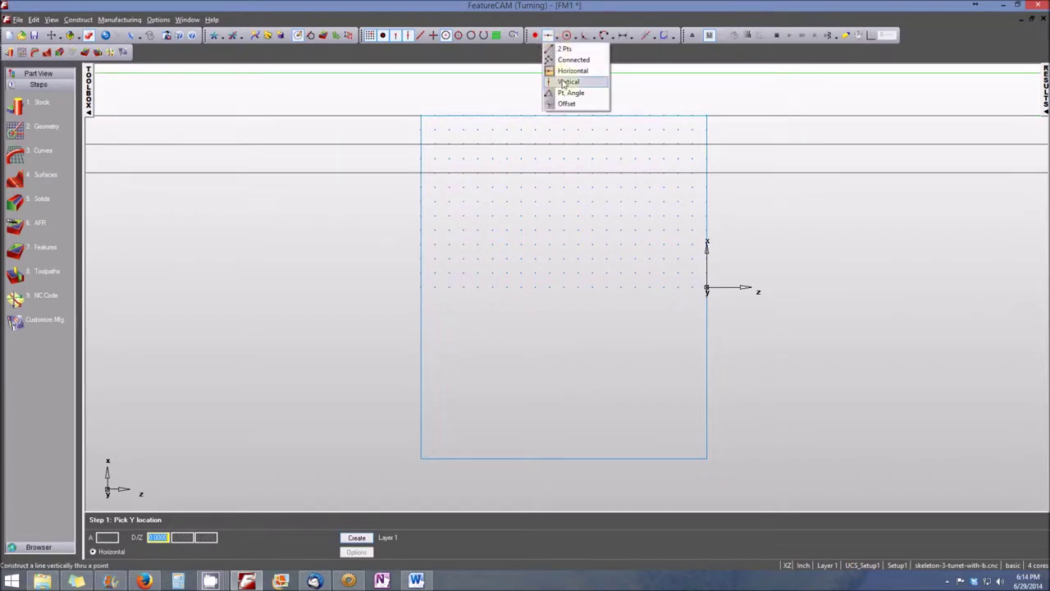
pyautogui.click(567, 82)
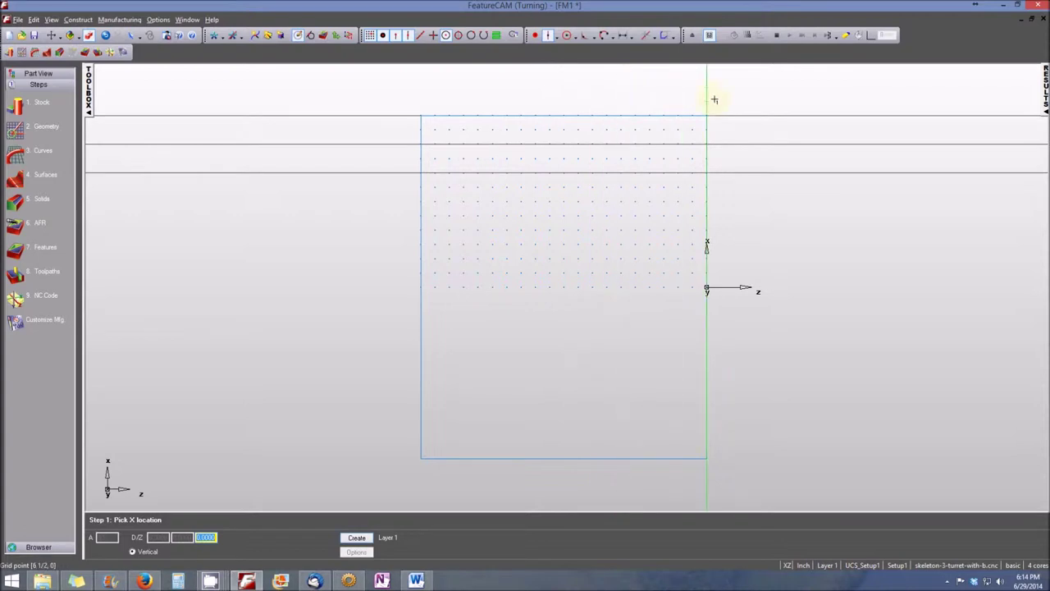
pyautogui.click(651, 101)
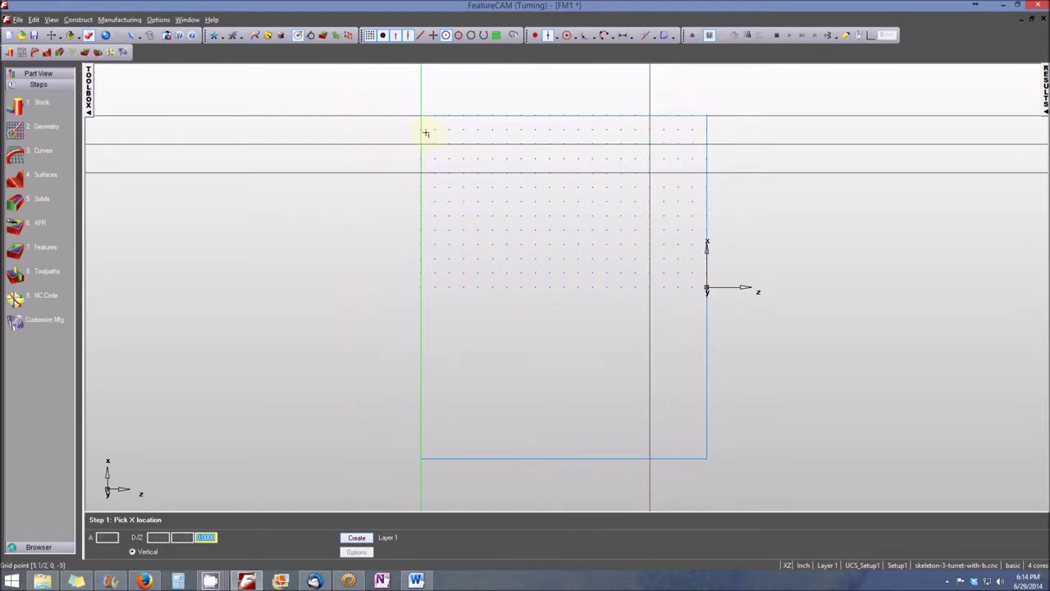
pyautogui.click(478, 132)
# Trim the excess line regions, leaving a stepped groove profile between the stock's two end faces.
pyautogui.click(646, 35)
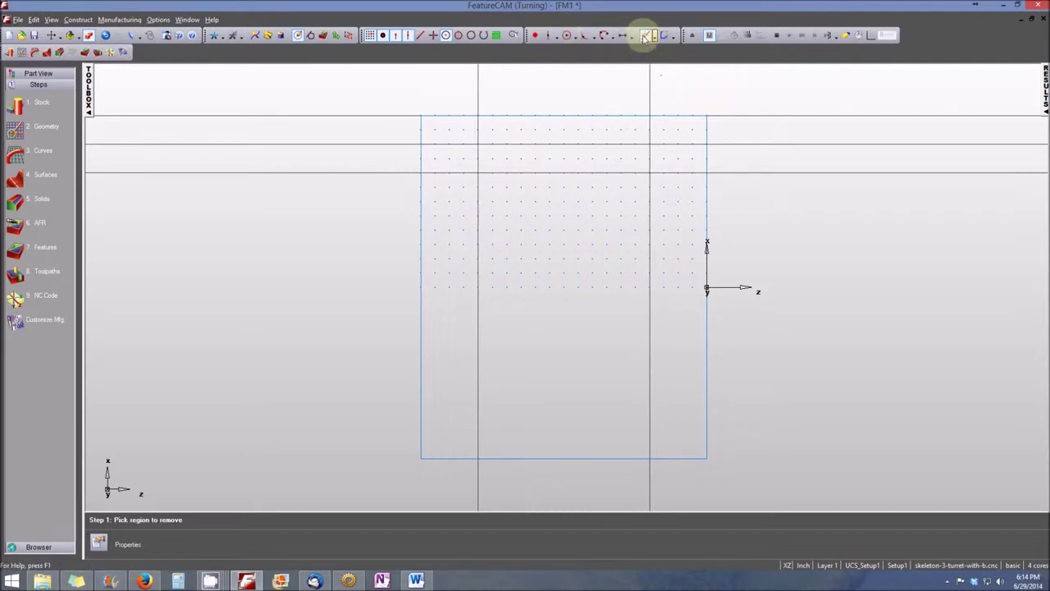
pyautogui.click(652, 92)
pyautogui.click(733, 113)
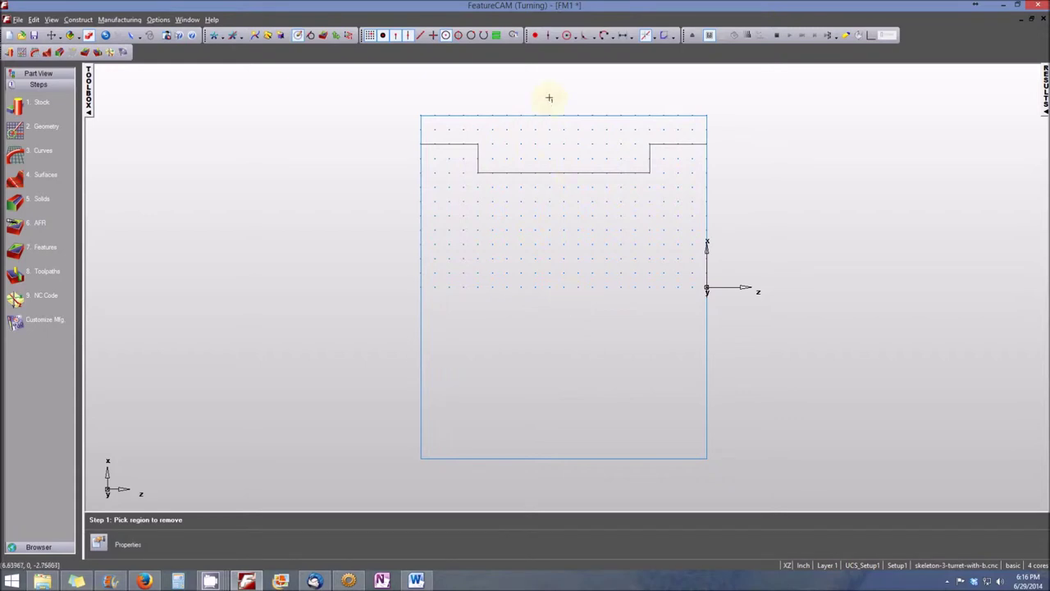
# Round the two lower corners of the groove with 0.25 radius corner fillets.
pyautogui.click(595, 37)
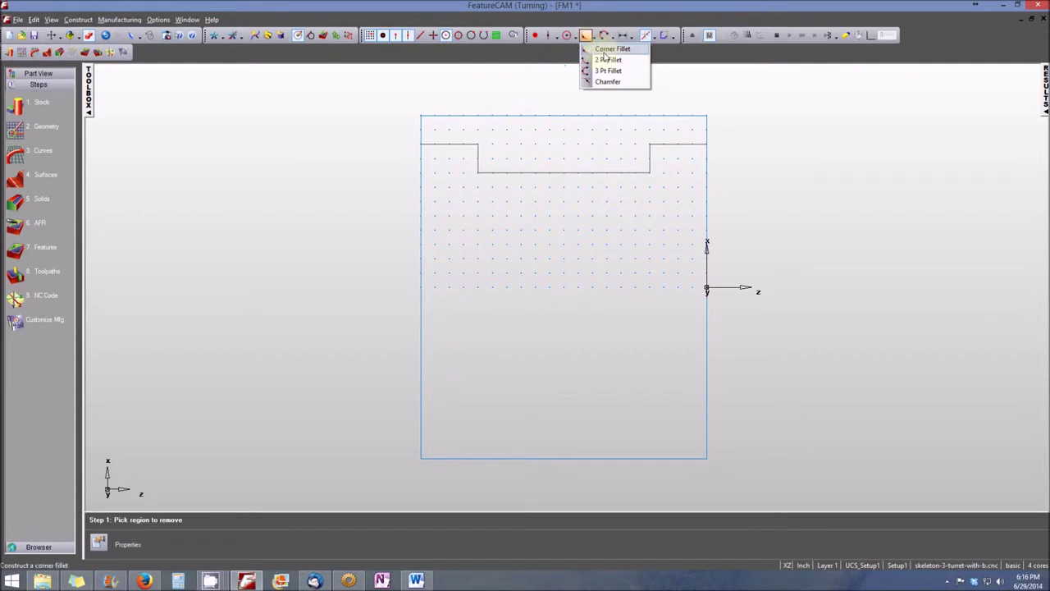
pyautogui.click(604, 51)
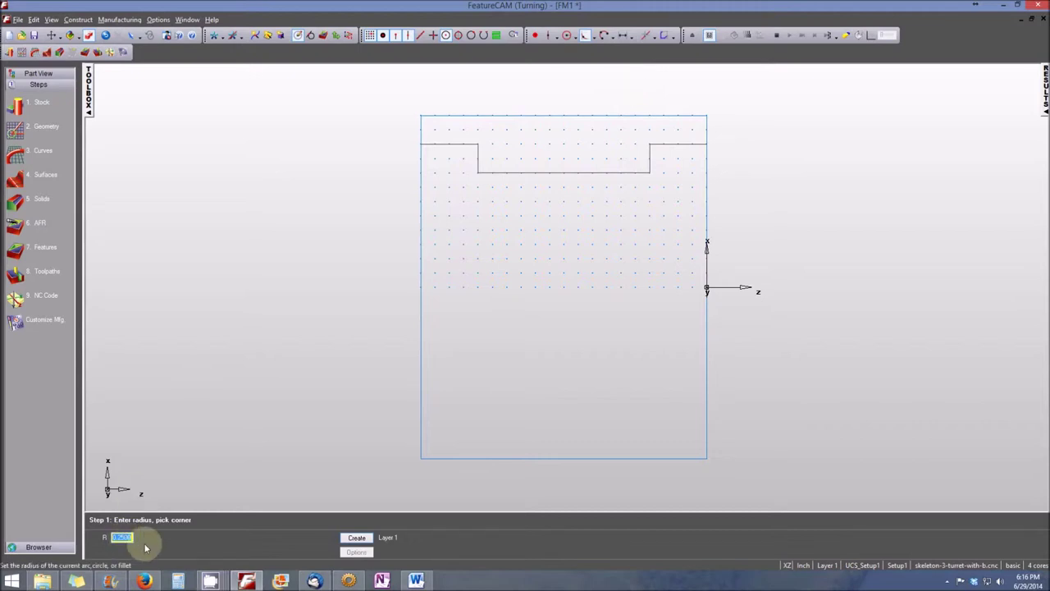
pyautogui.click(646, 169)
pyautogui.click(483, 169)
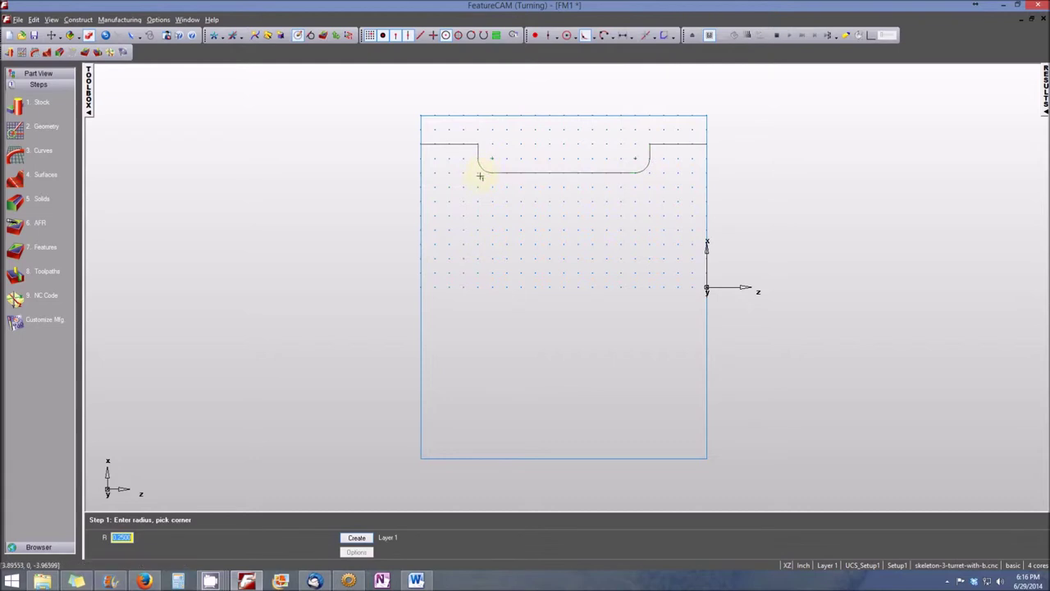
# Chamfer the two upper corners of the groove with a width and height of 0.125.
pyautogui.click(594, 36)
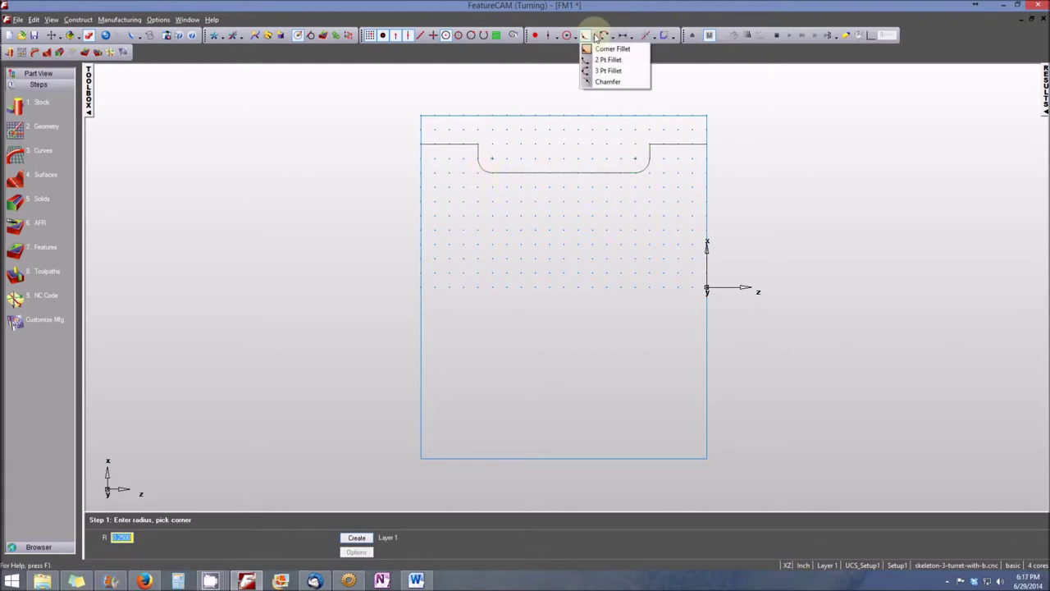
pyautogui.click(609, 81)
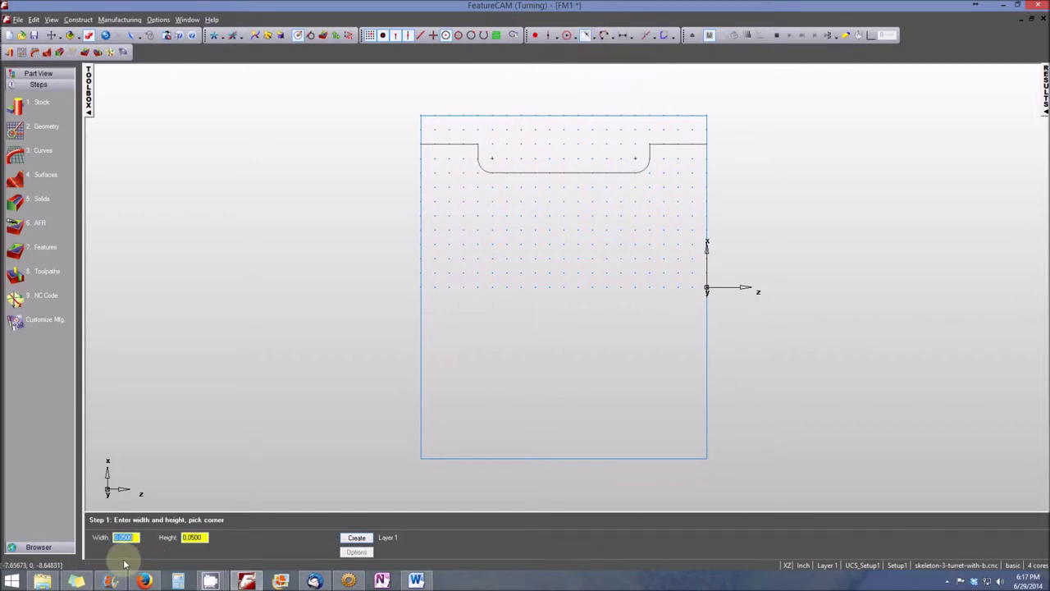
pyautogui.write('125')
pyautogui.press('Tab')
pyautogui.write('125')
pyautogui.press('Tab')
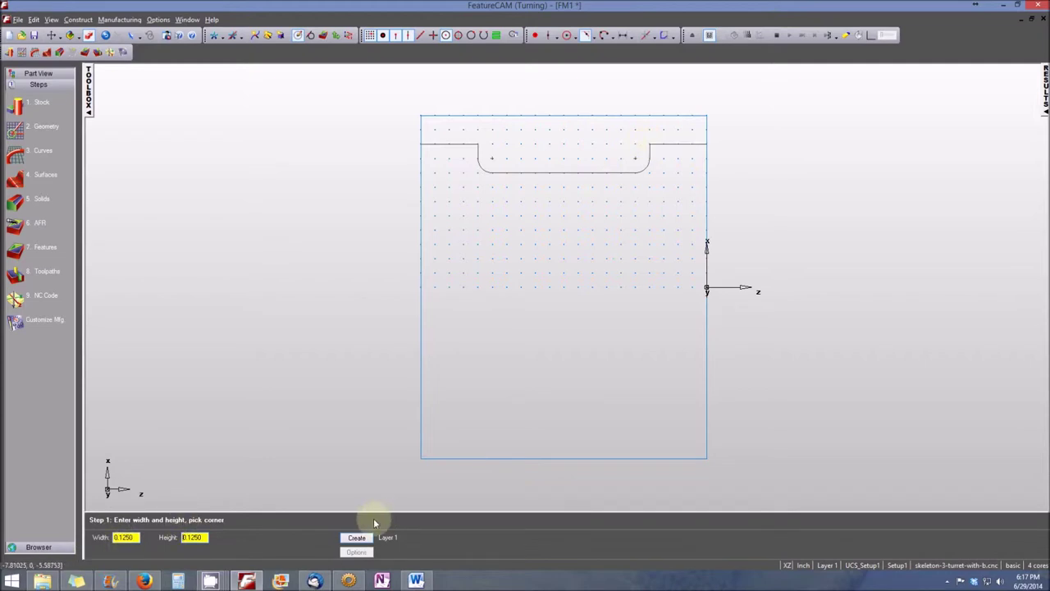
pyautogui.click(650, 146)
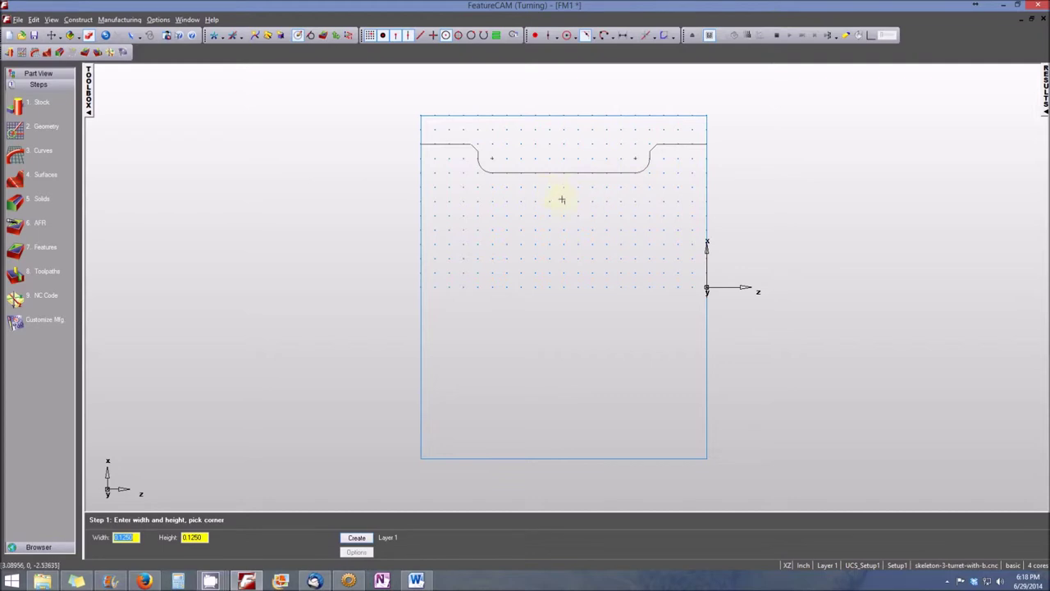
# Create an open curve by picking the connected profile pieces from the front face through the groove to the back face.
pyautogui.click(673, 37)
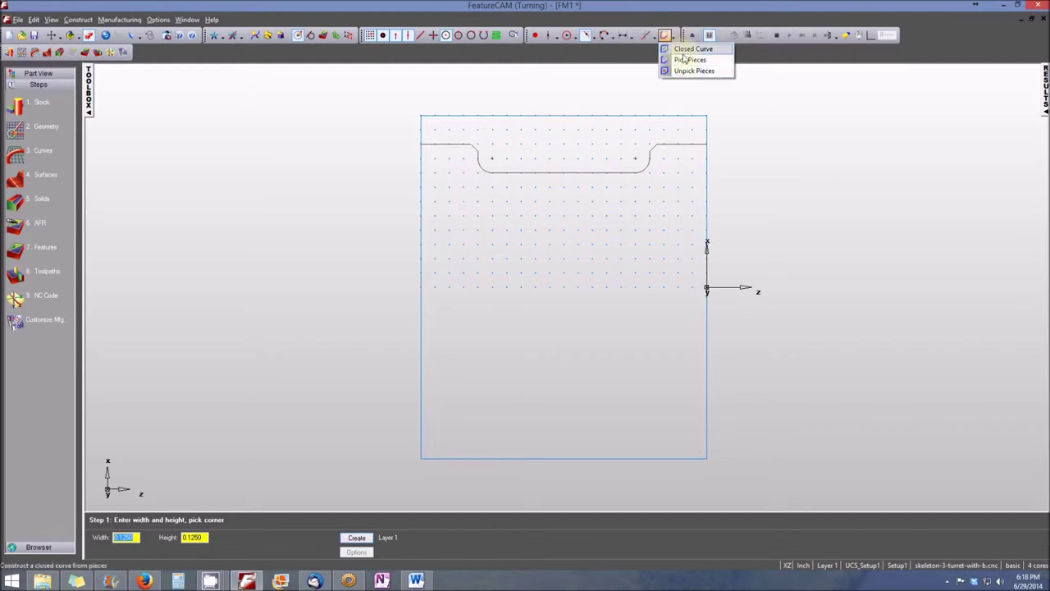
pyautogui.click(683, 61)
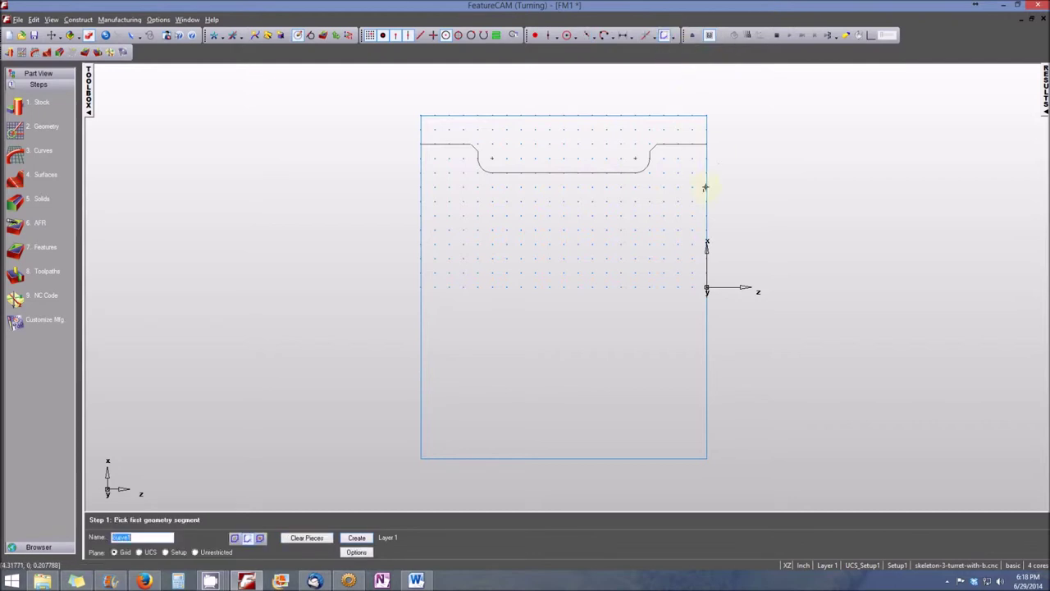
pyautogui.click(689, 145)
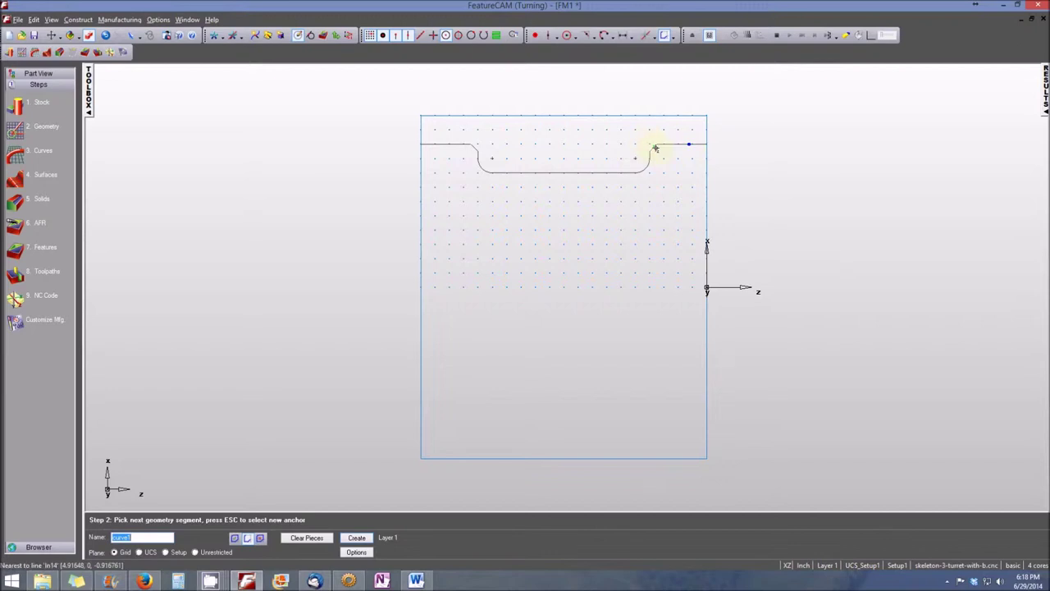
pyautogui.click(654, 149)
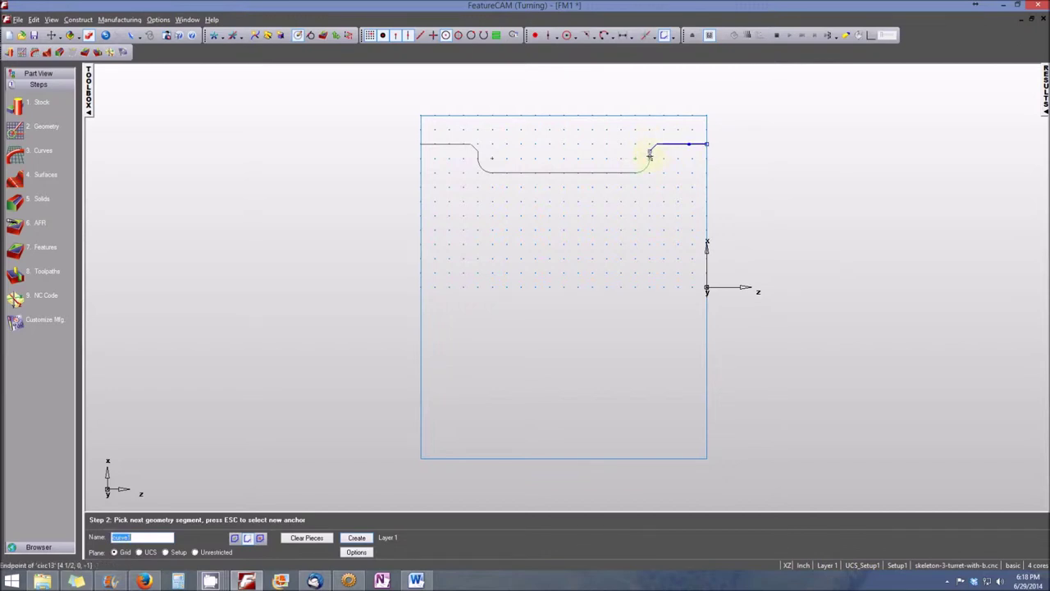
pyautogui.scroll(1, 649, 154)
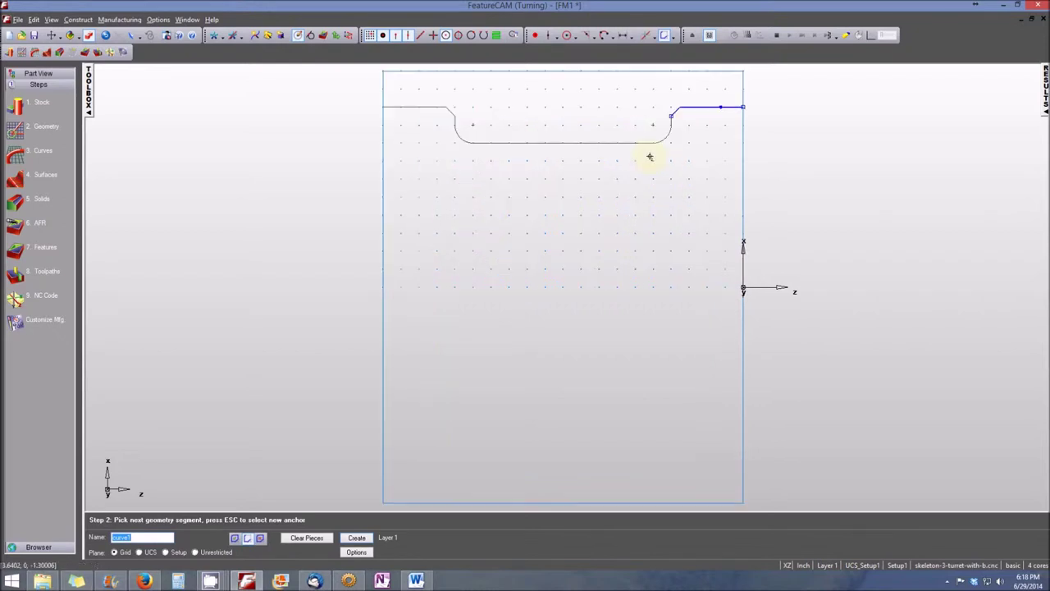
pyautogui.click(671, 117)
pyautogui.click(663, 137)
pyautogui.click(625, 145)
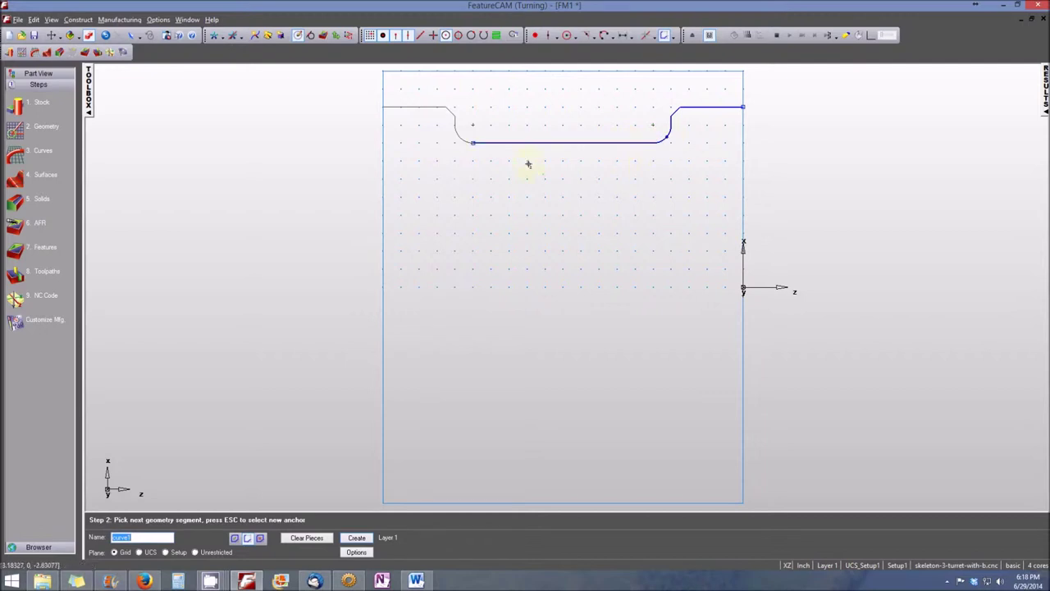
pyautogui.click(463, 140)
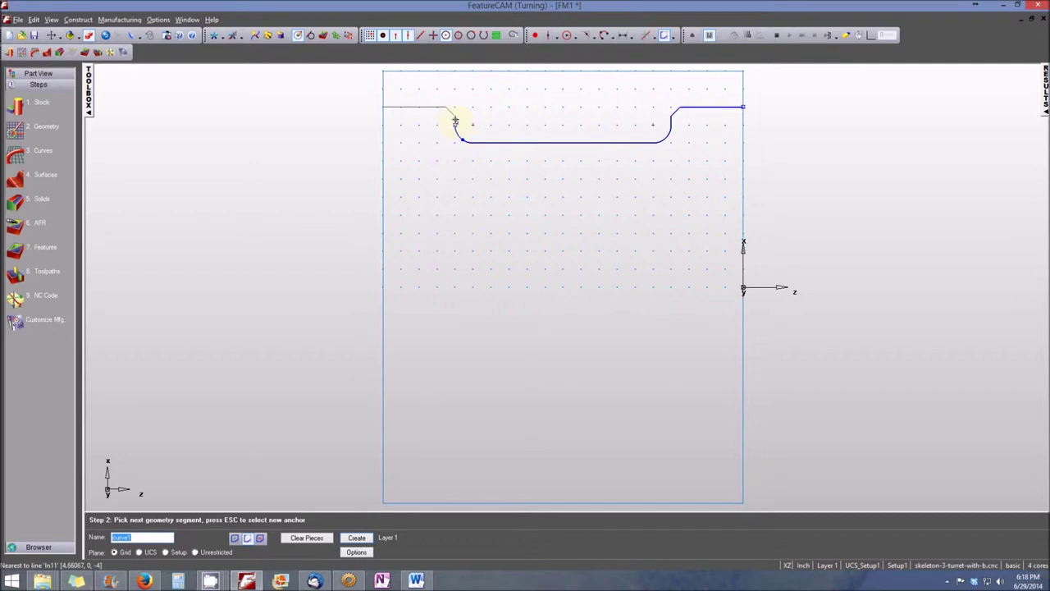
pyautogui.click(451, 114)
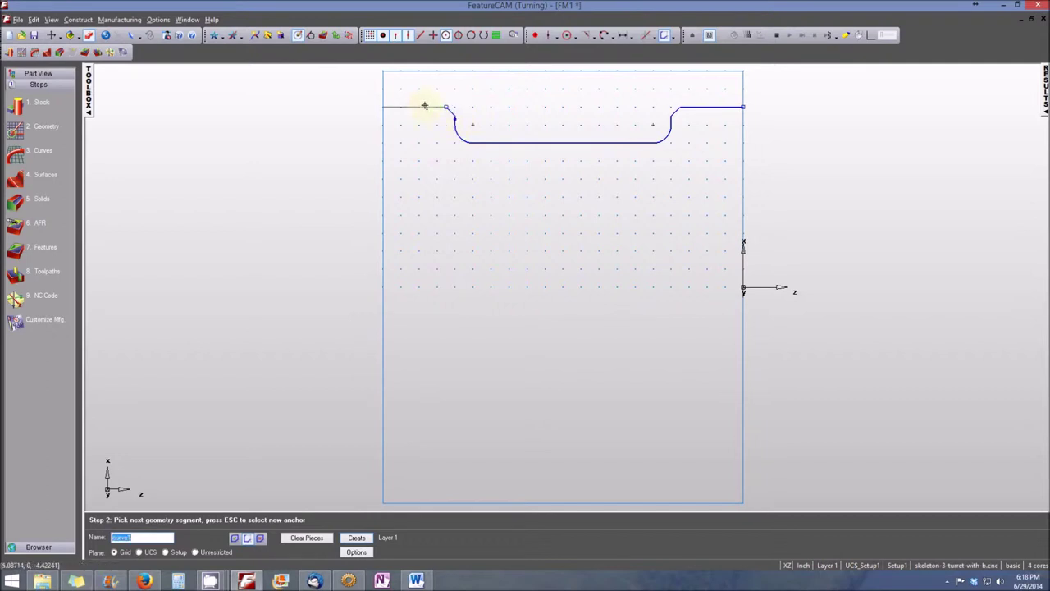
pyautogui.click(426, 107)
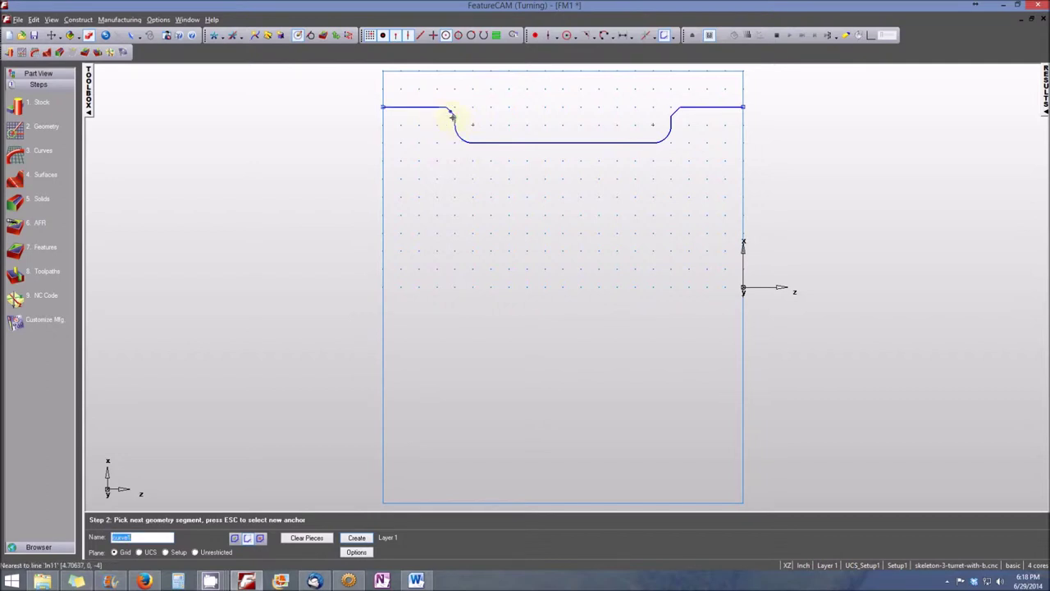
pyautogui.click(357, 539)
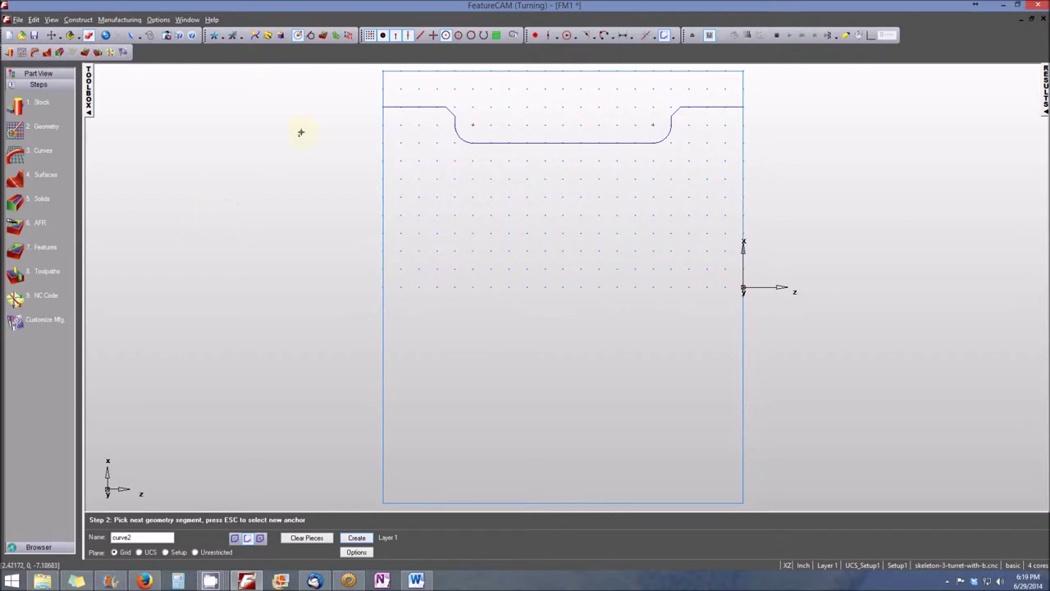
# Draw a vertical construction line at Z -1 and a horizontal construction line at X 3 for the bore geometry.
pyautogui.click(547, 35)
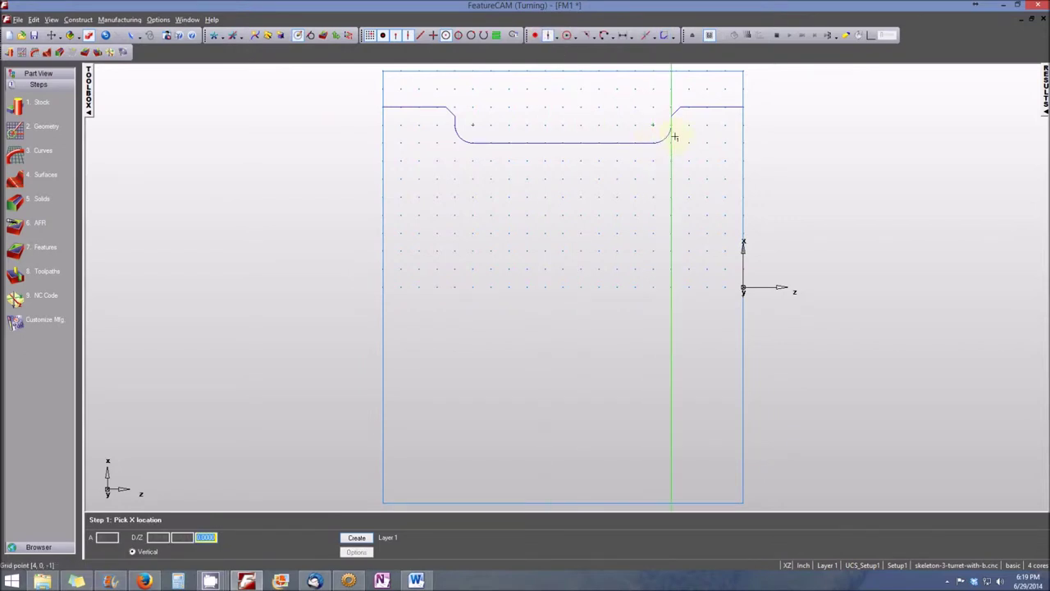
pyautogui.click(675, 168)
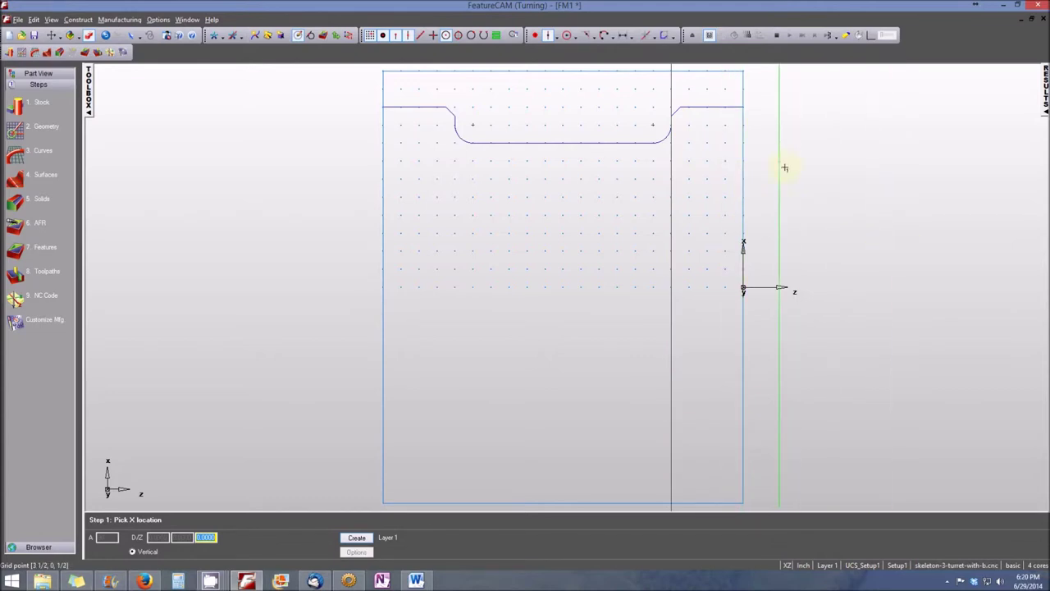
pyautogui.click(551, 36)
pyautogui.click(567, 70)
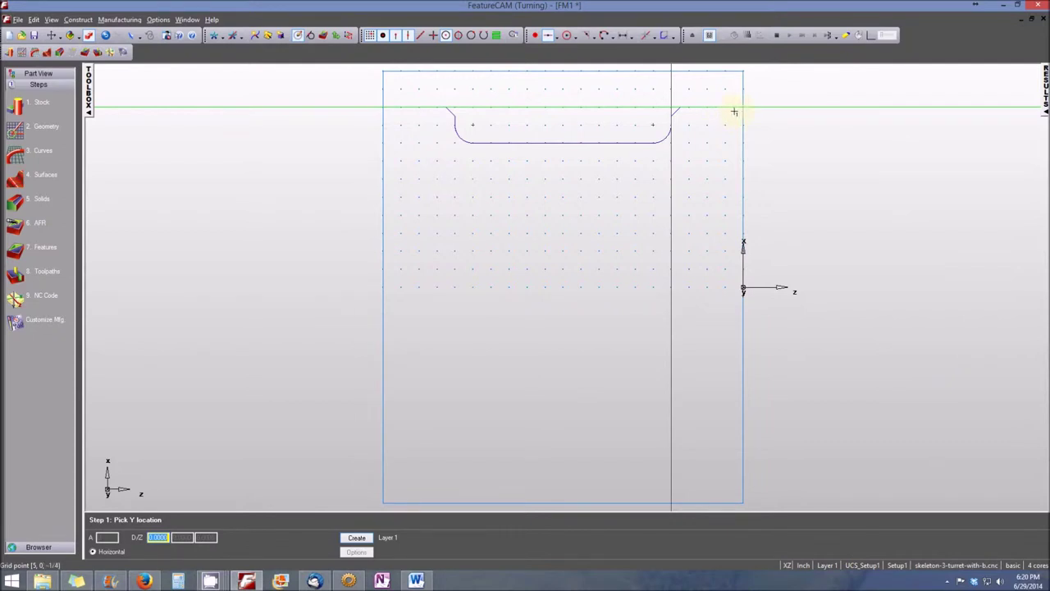
pyautogui.click(731, 176)
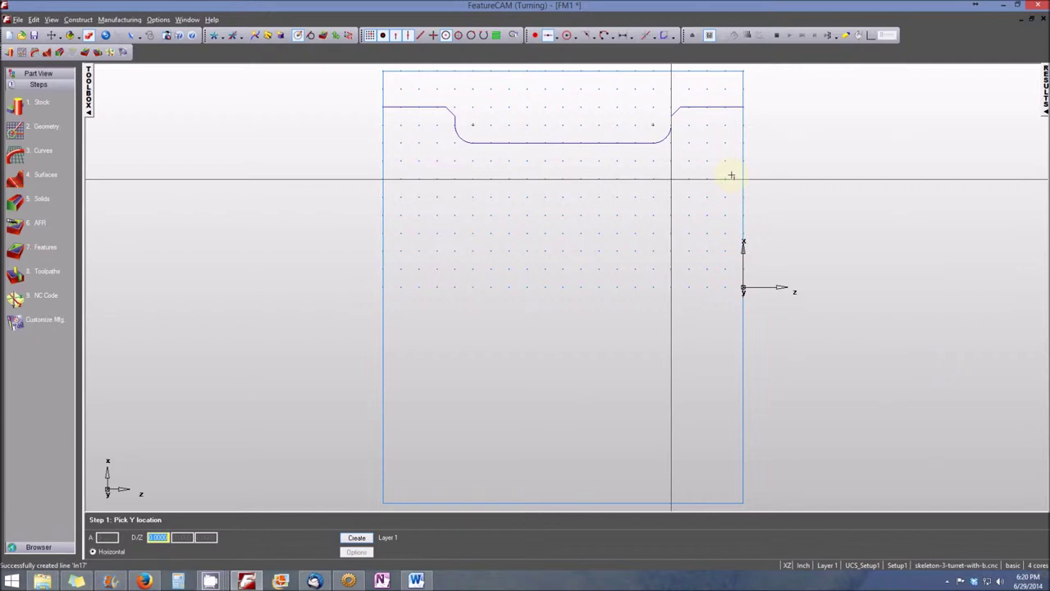
# Draw a horizontal construction line at X 2 and trim the construction lines to a stepped bore profile inside the stock.
pyautogui.click(727, 217)
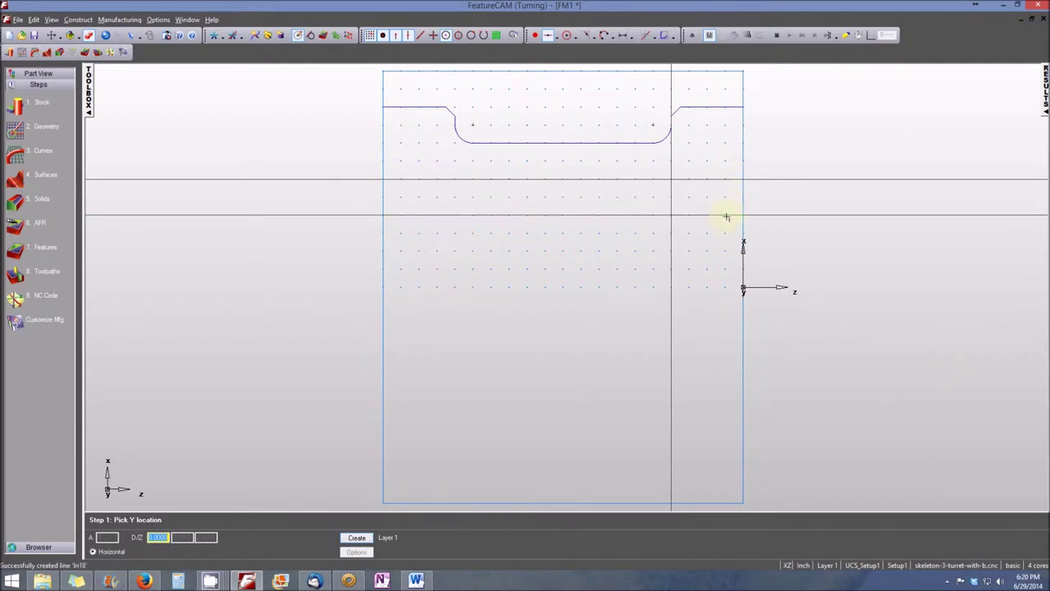
pyautogui.click(646, 35)
pyautogui.scroll(3, 730, 148)
pyautogui.scroll(-4, 730, 147)
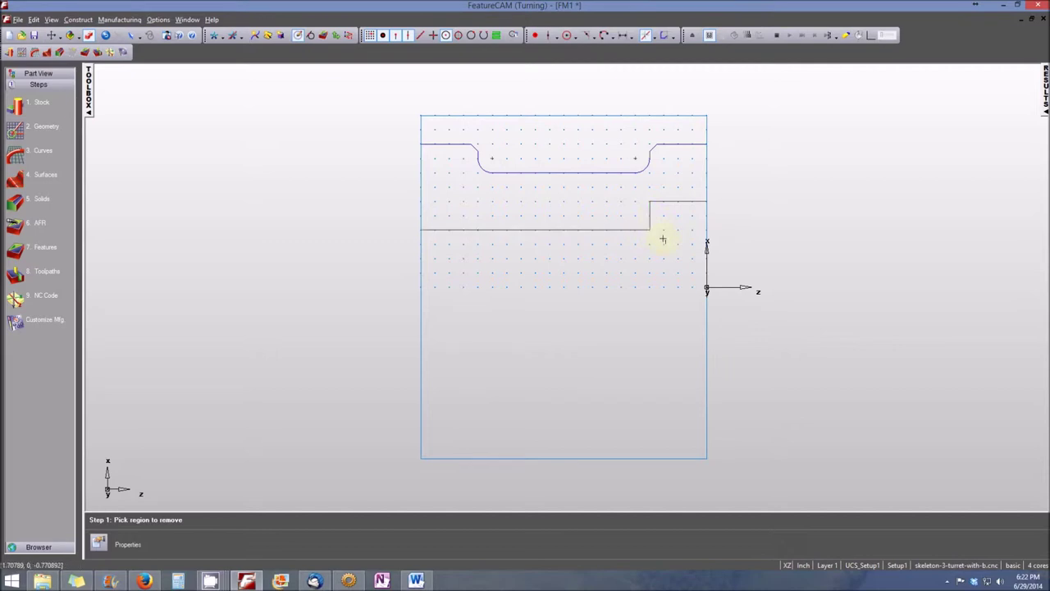
# Chamfer the bore step's lower corner 0.125 by 0.125 and chain the bore profile into an open curve from front to back face.
pyautogui.click(585, 34)
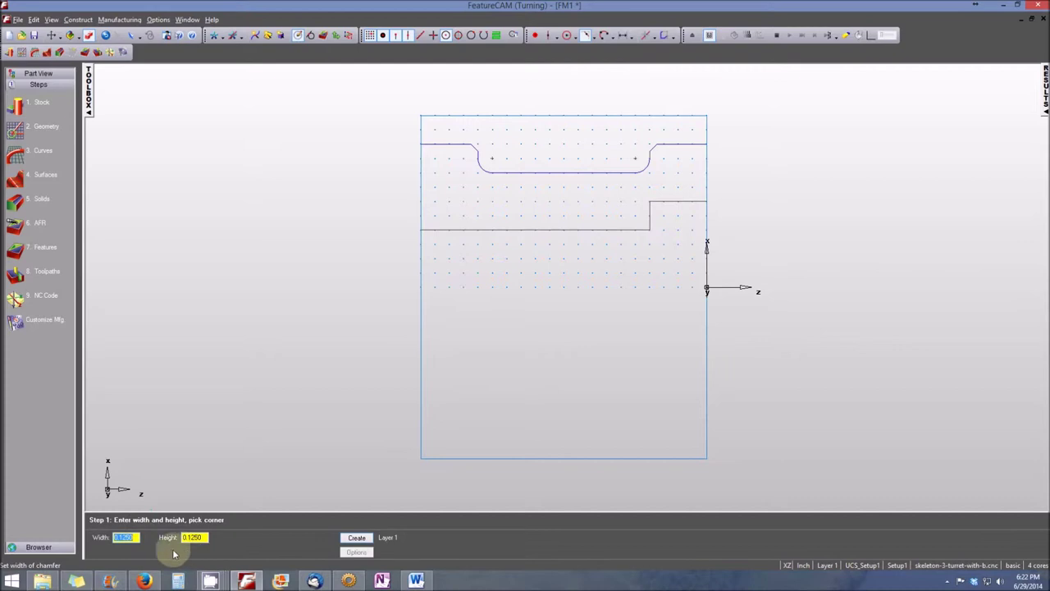
pyautogui.click(649, 228)
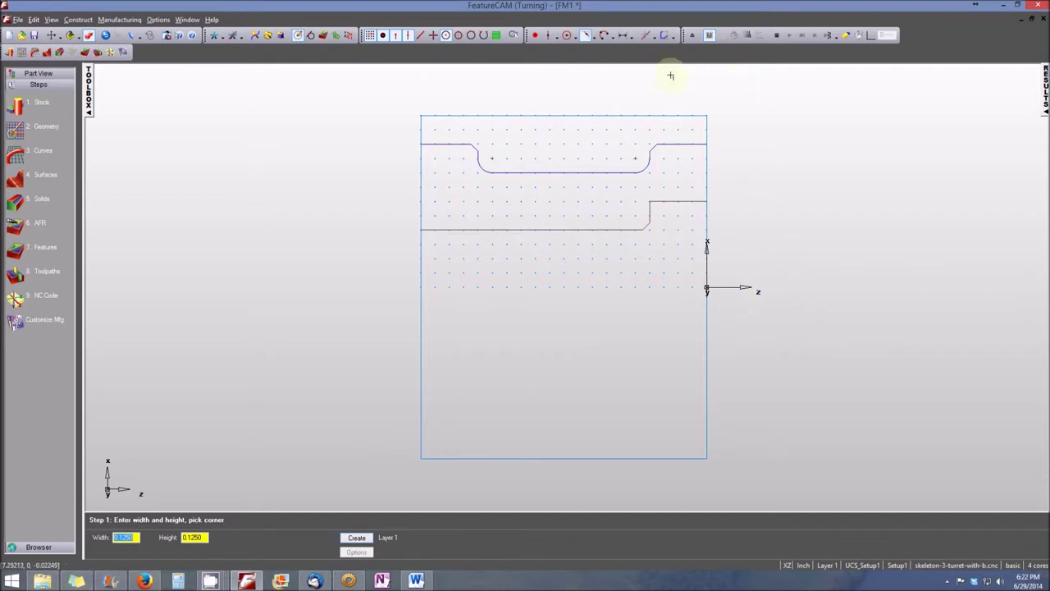
pyautogui.click(667, 36)
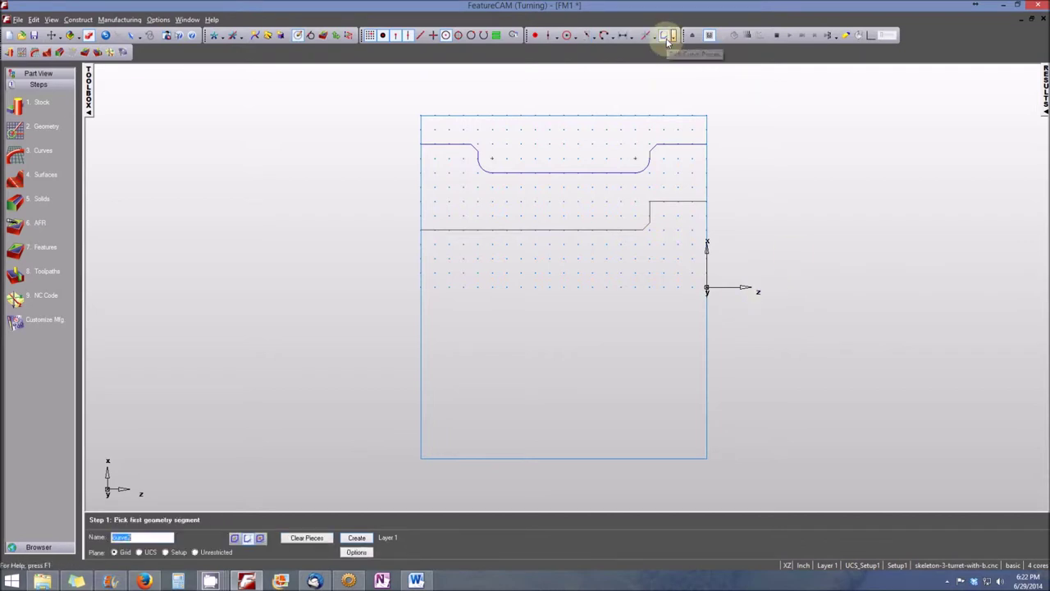
pyautogui.click(691, 202)
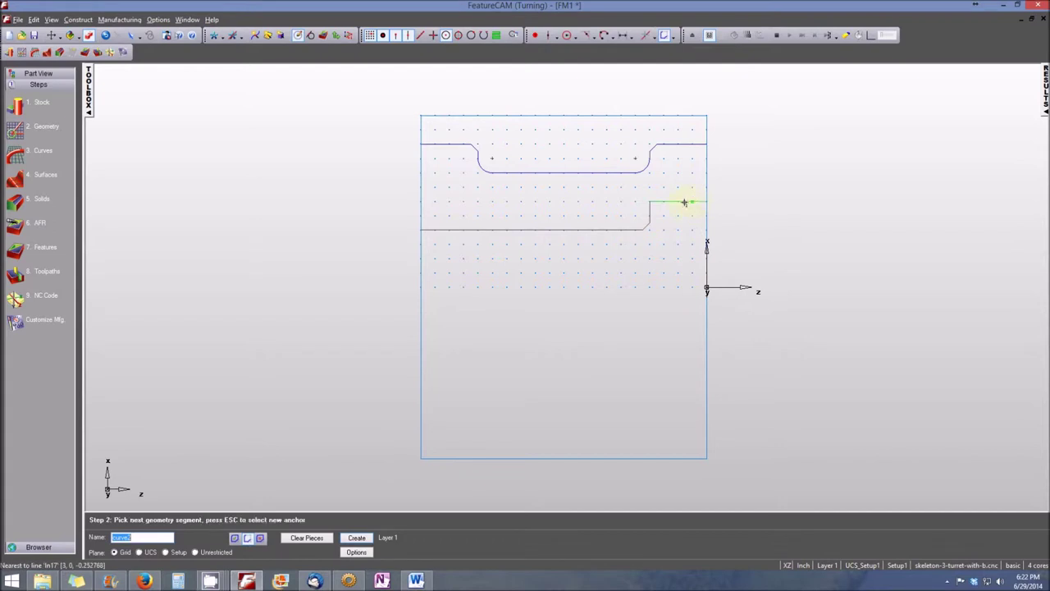
pyautogui.click(649, 217)
pyautogui.click(648, 223)
pyautogui.click(622, 230)
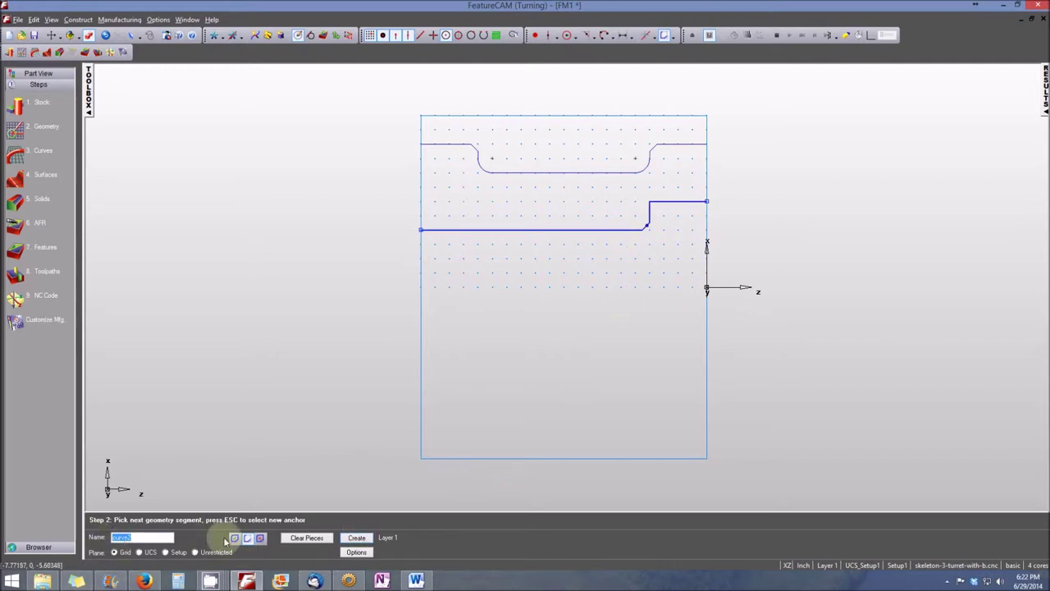
pyautogui.click(357, 540)
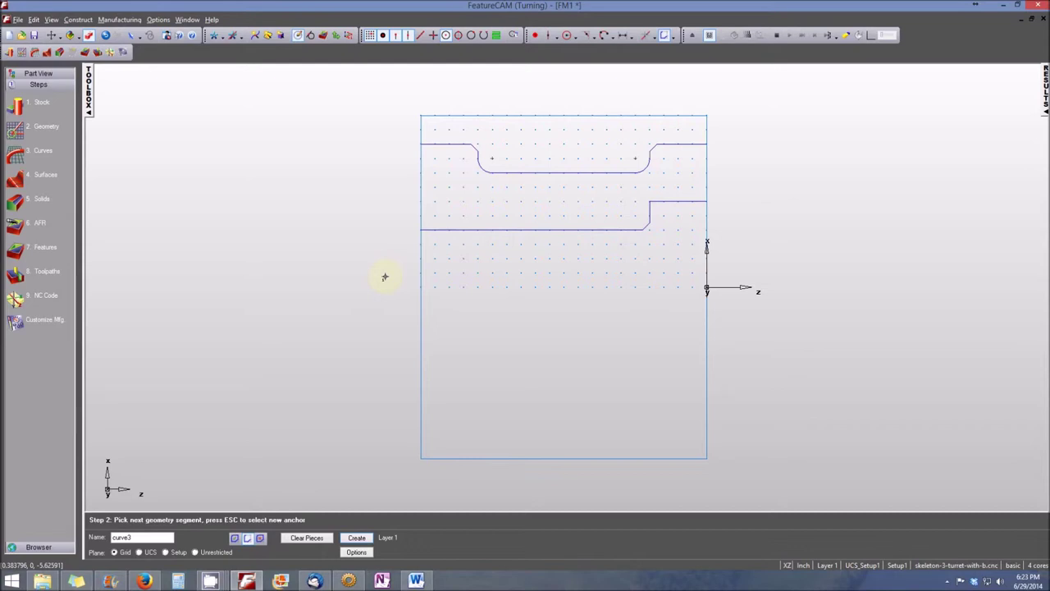
# Switch the part to the isometric principal view.
pyautogui.click(51, 20)
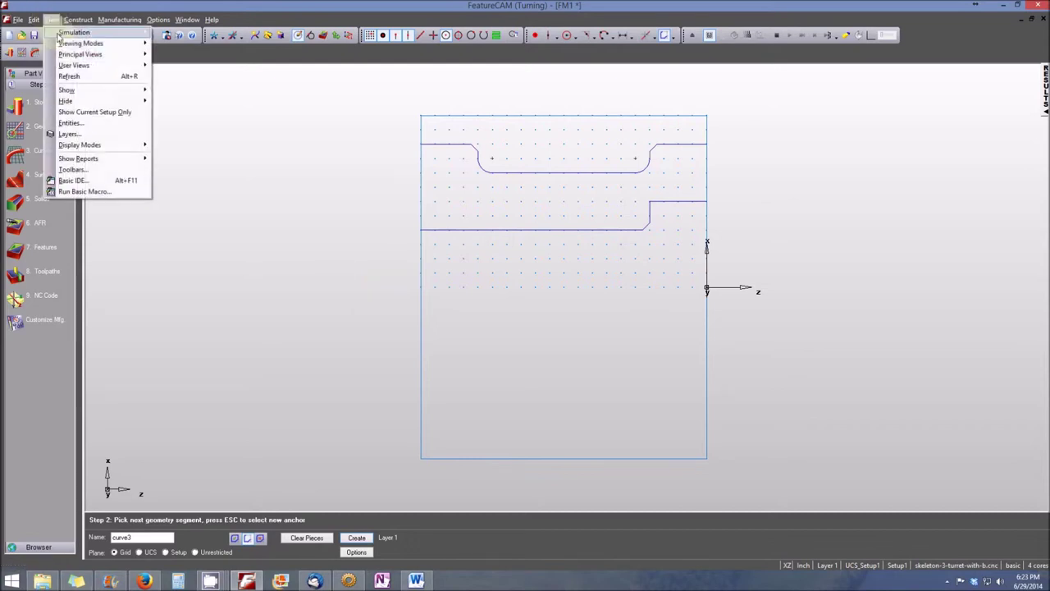
pyautogui.moveTo(79, 55)
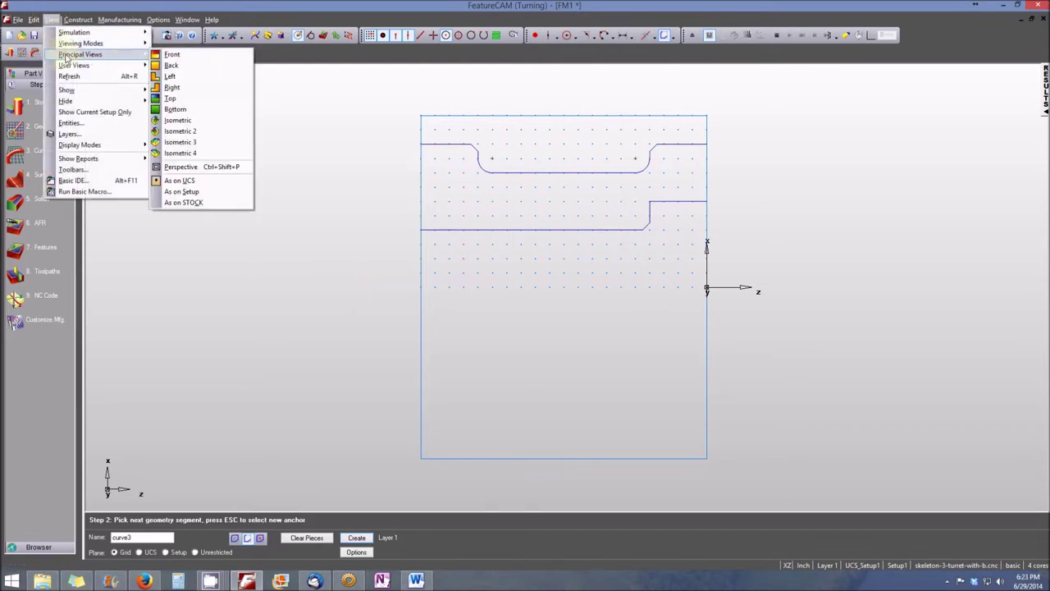
pyautogui.click(180, 120)
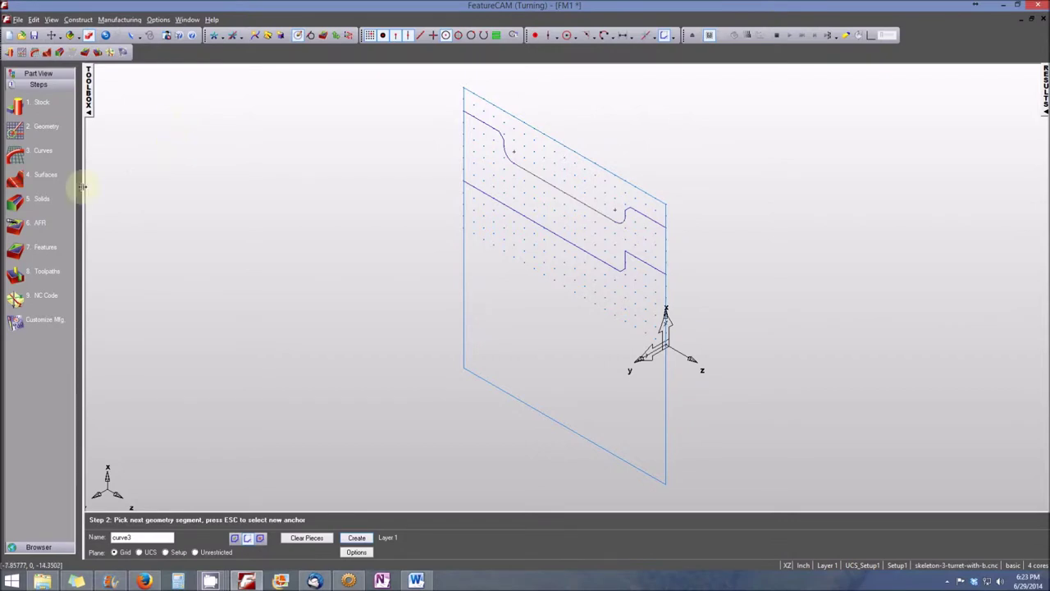
# Start a new Turn feature from a curve and choose the outer groove profile curve as its boundary.
pyautogui.click(20, 252)
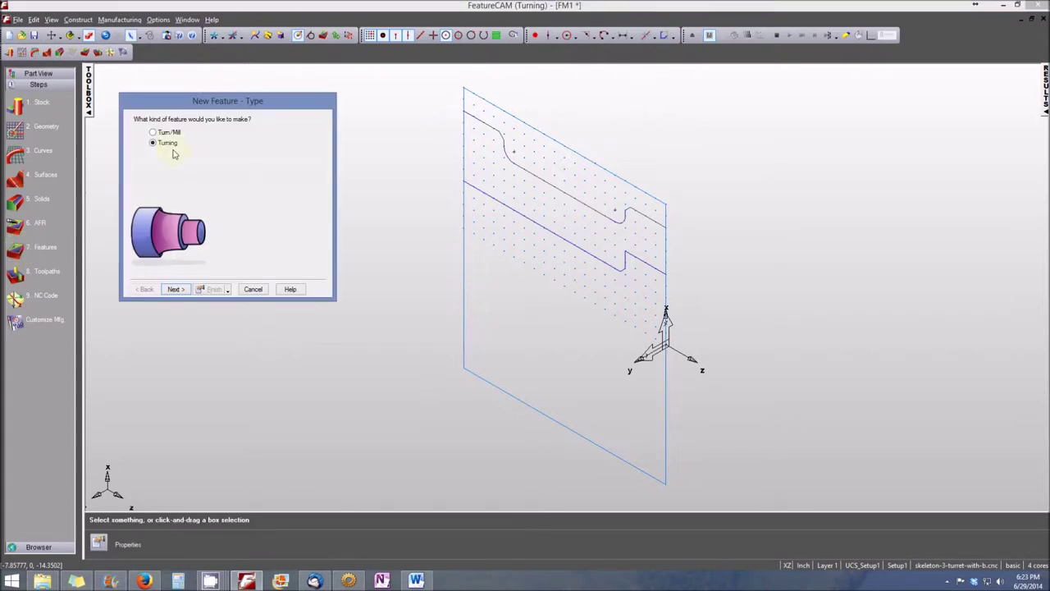
pyautogui.click(176, 288)
pyautogui.click(181, 290)
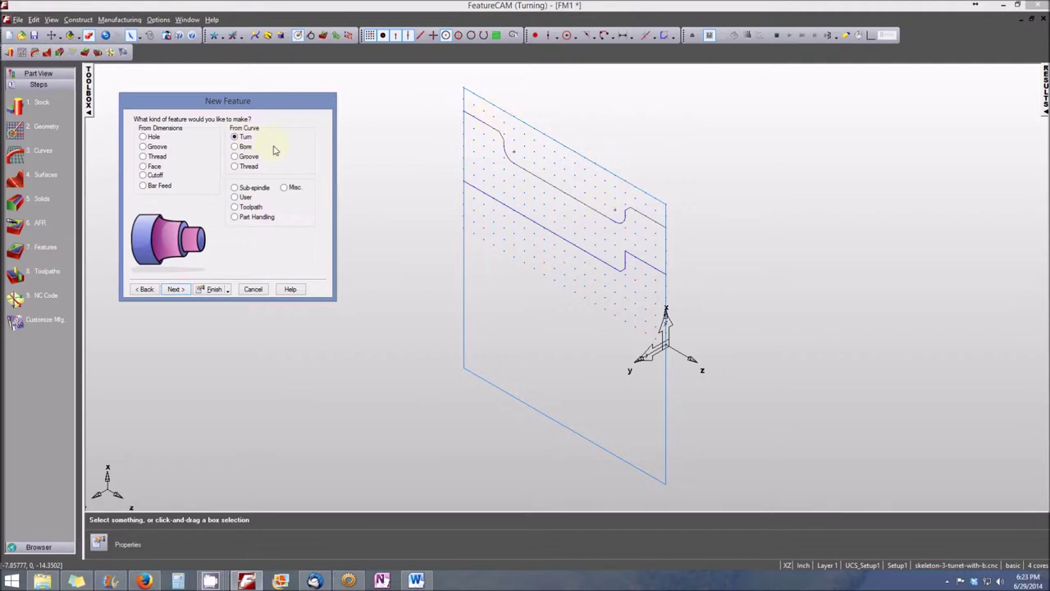
pyautogui.click(177, 289)
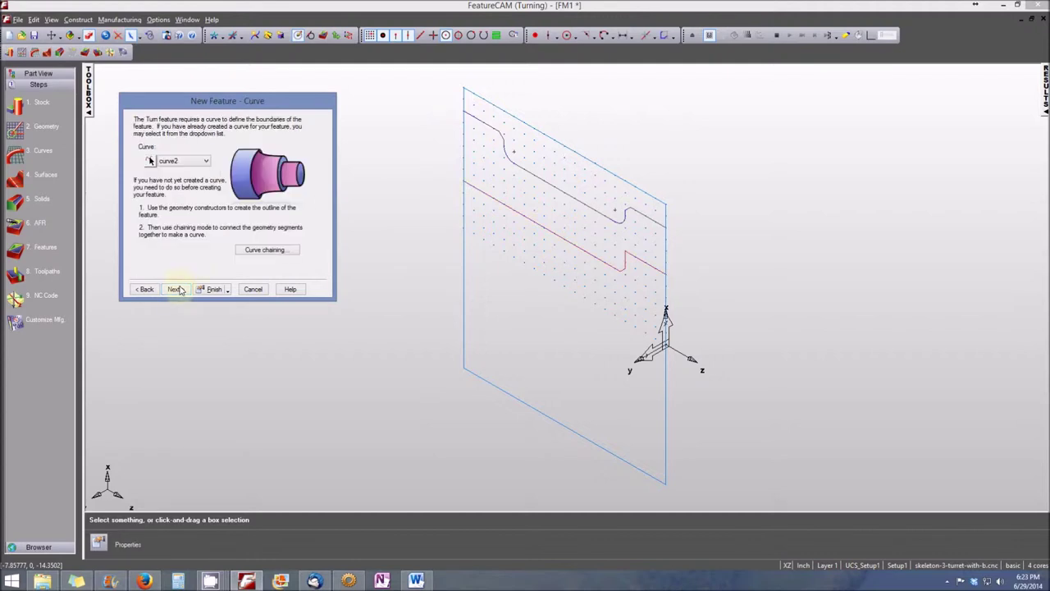
pyautogui.click(205, 162)
pyautogui.click(195, 171)
pyautogui.click(175, 290)
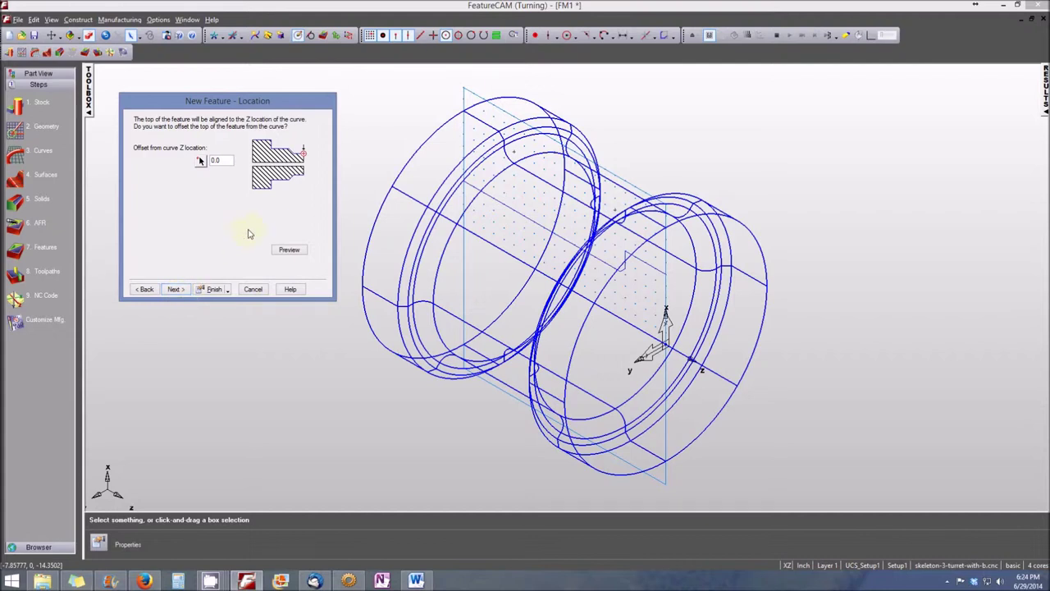
# Create the Turn feature with zero Z offset, rough and finish turning passes, the default SW_Turn_80_RH tool and default feeds and speeds.
pyautogui.click(175, 290)
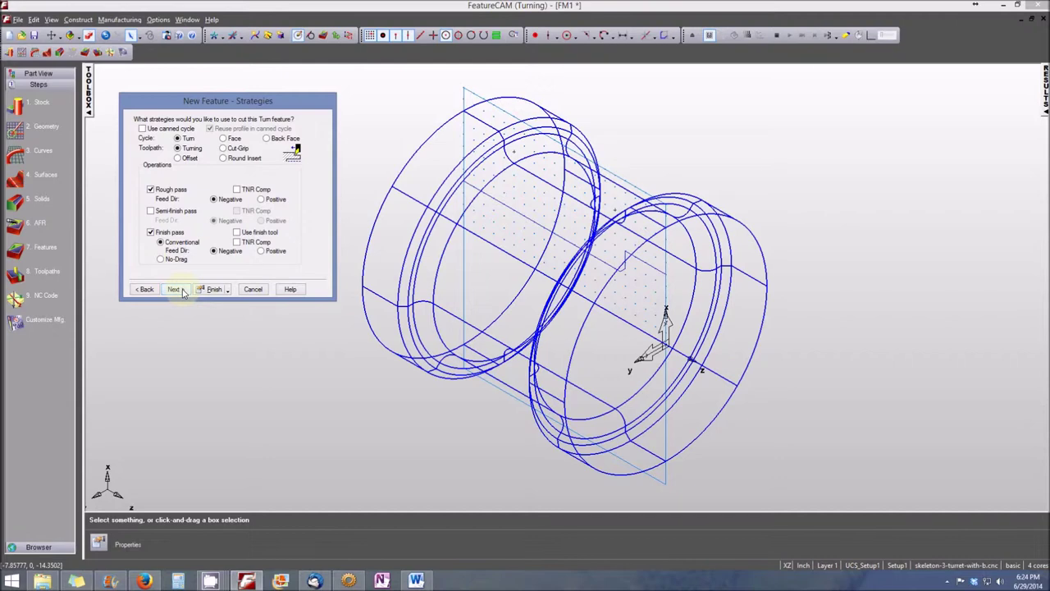
pyautogui.click(174, 290)
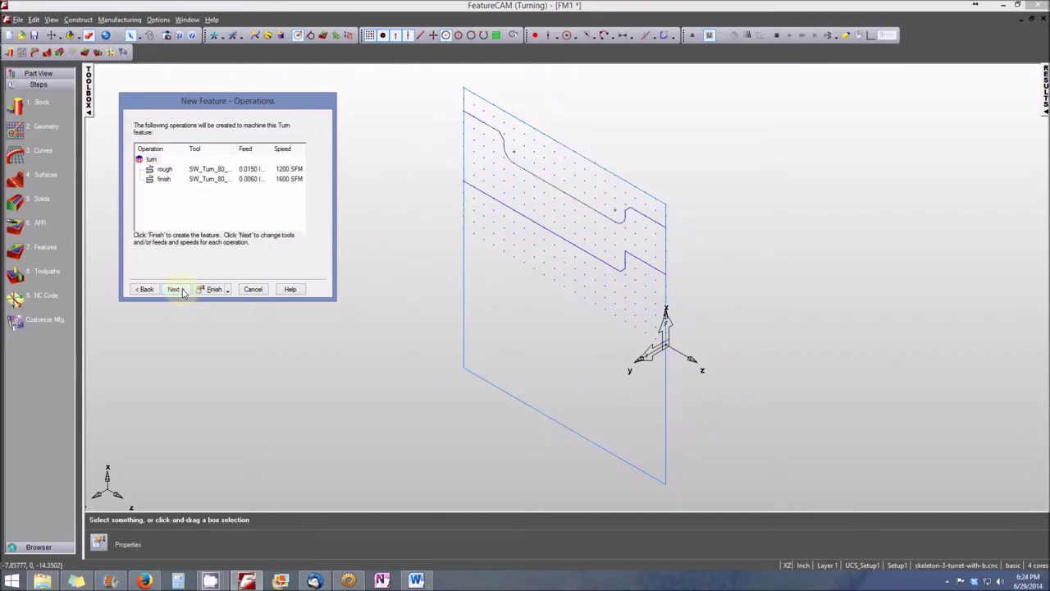
pyautogui.click(175, 289)
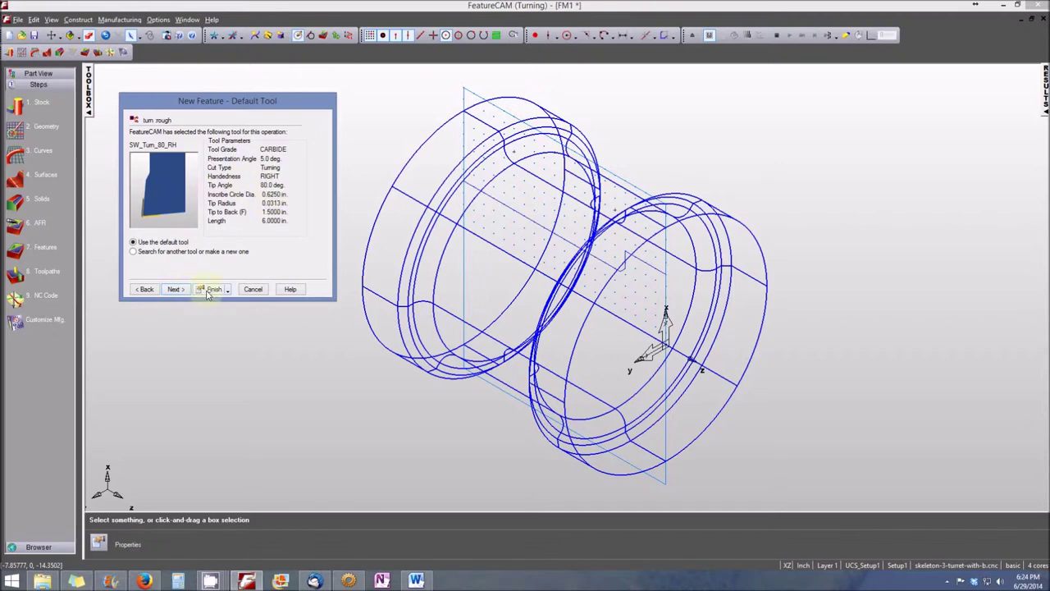
pyautogui.click(175, 289)
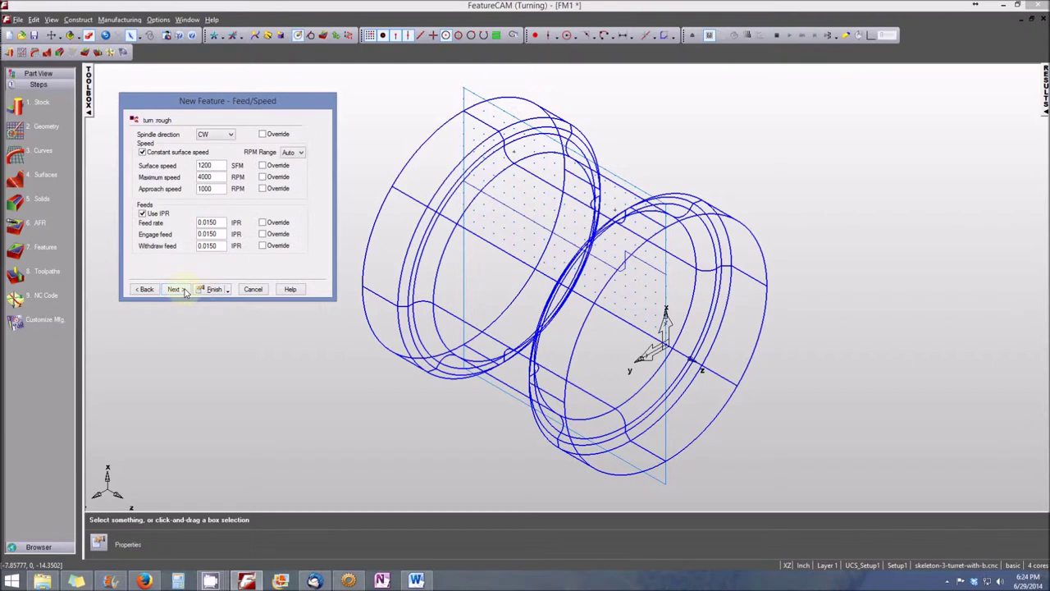
pyautogui.click(186, 291)
pyautogui.click(185, 292)
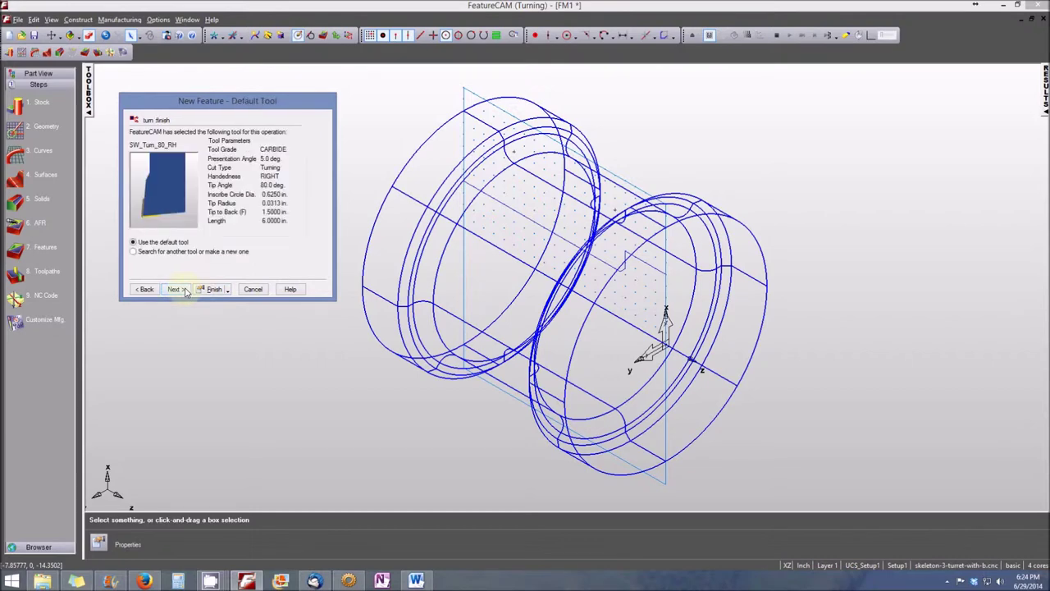
pyautogui.click(185, 291)
pyautogui.click(185, 291)
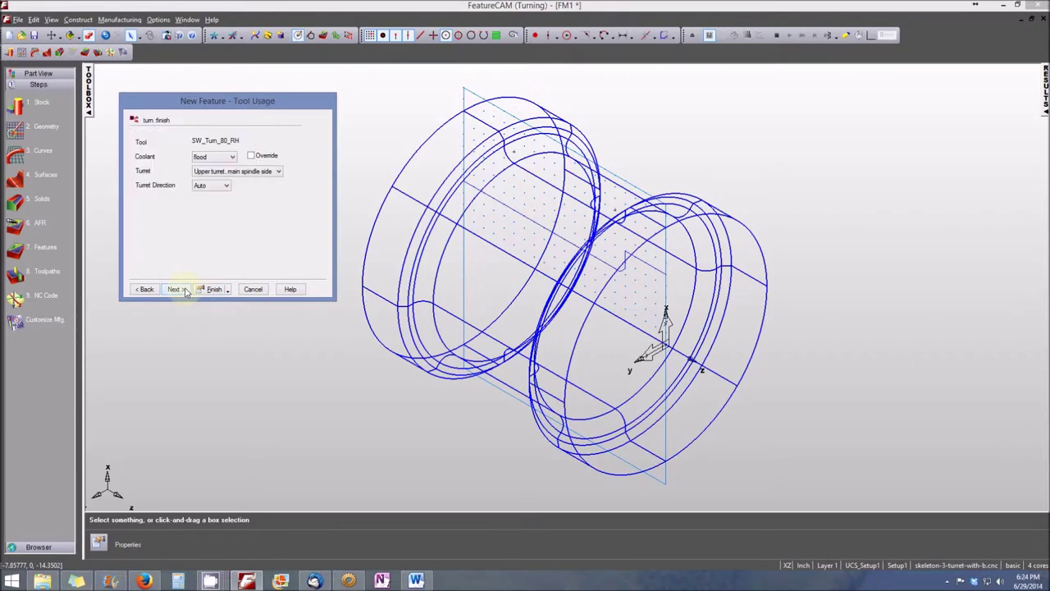
pyautogui.click(185, 292)
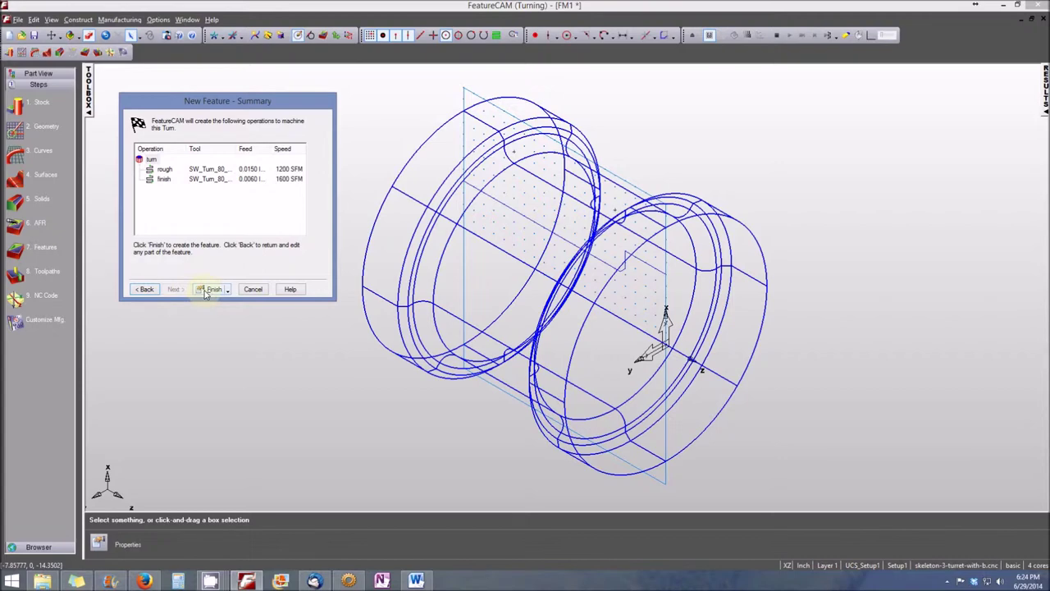
pyautogui.click(207, 292)
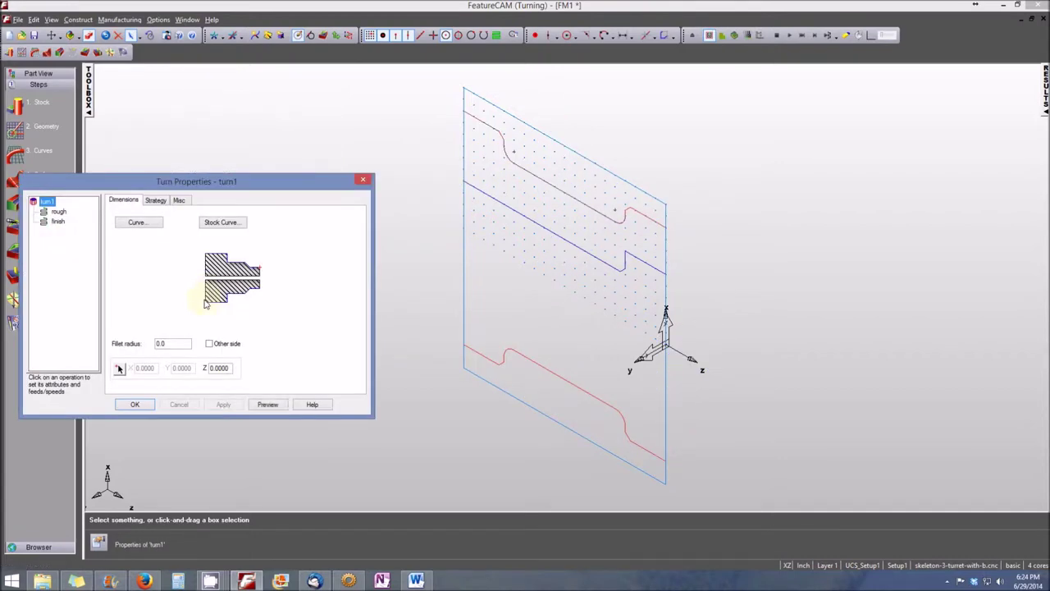
pyautogui.click(146, 407)
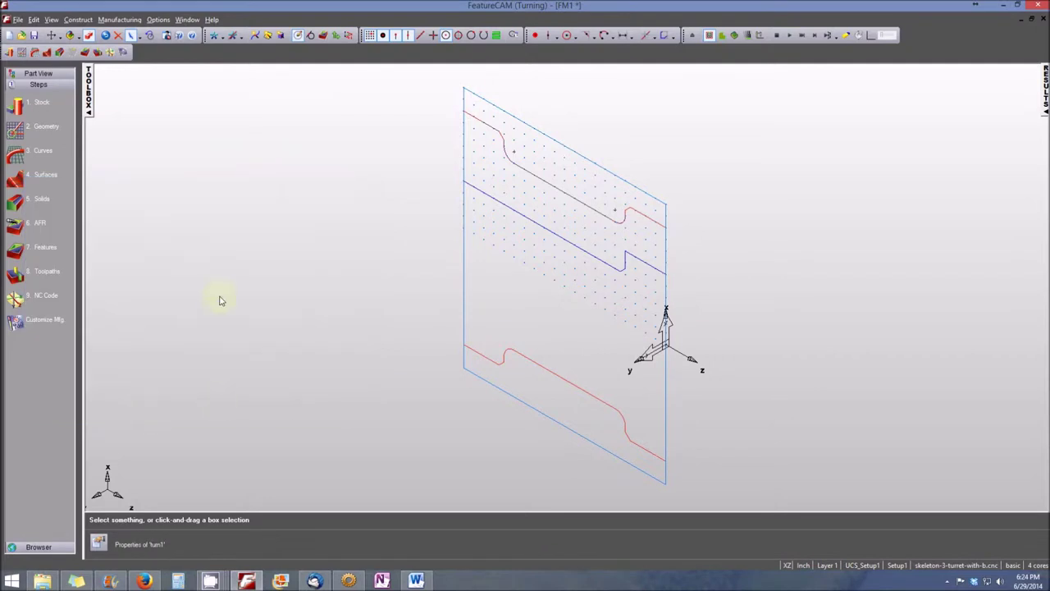
# Start a new Bore turning feature from a curve, using curve2, the stepped bore profile.
pyautogui.click(21, 251)
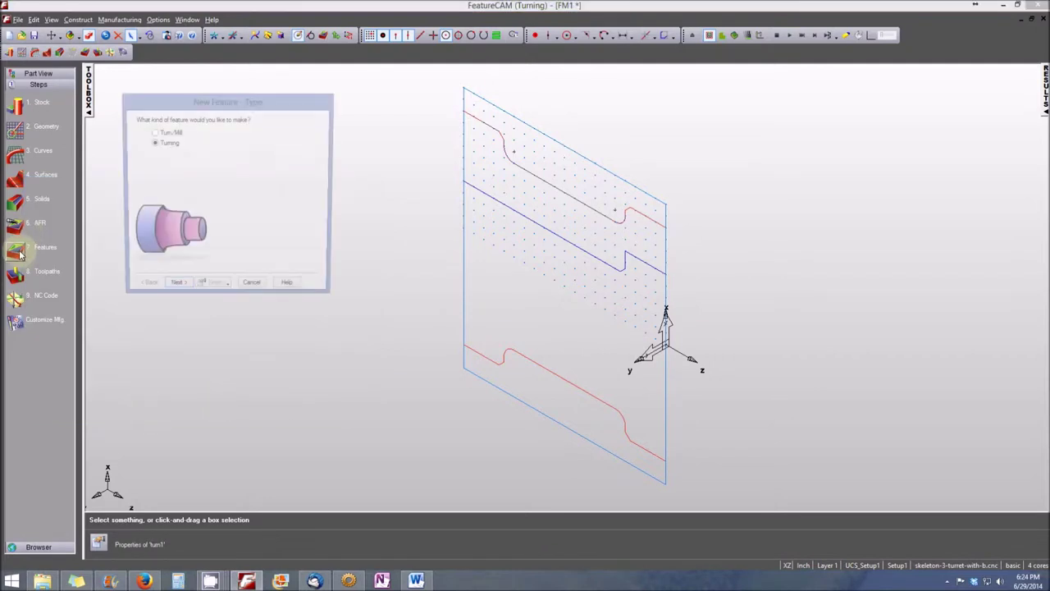
pyautogui.click(176, 290)
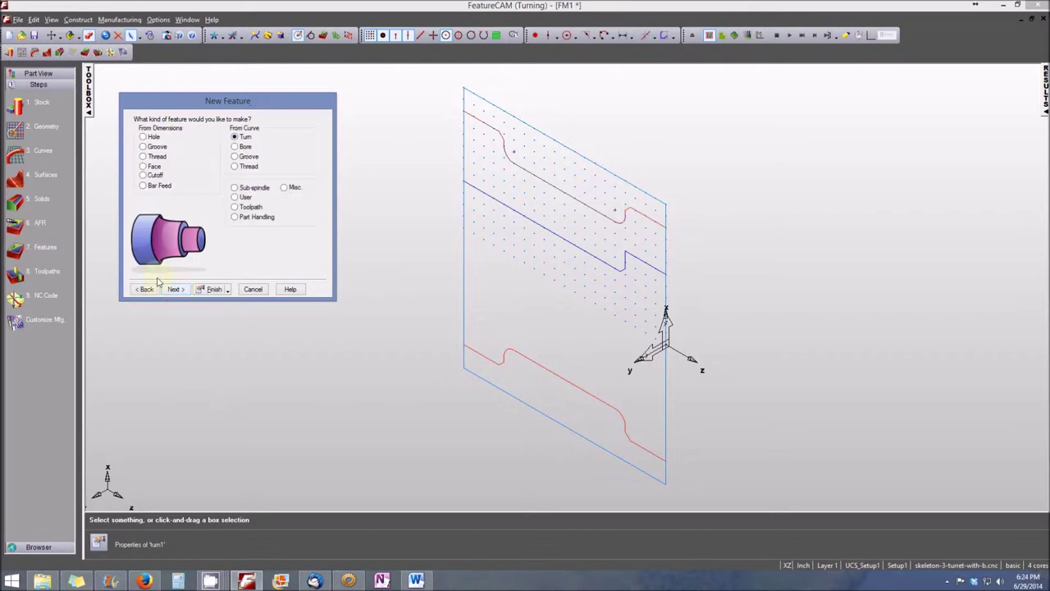
pyautogui.click(236, 146)
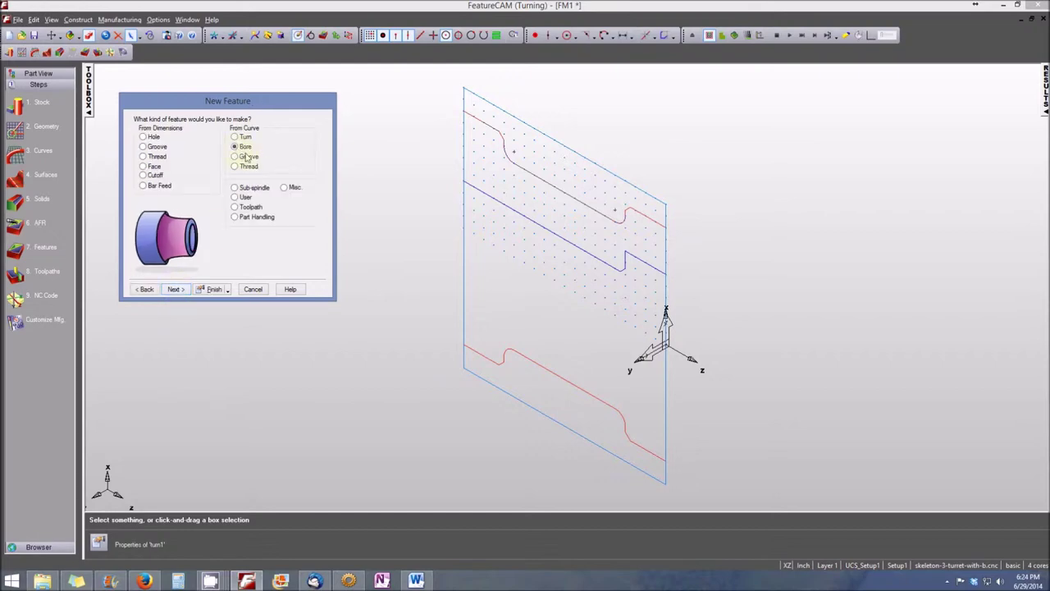
pyautogui.click(175, 289)
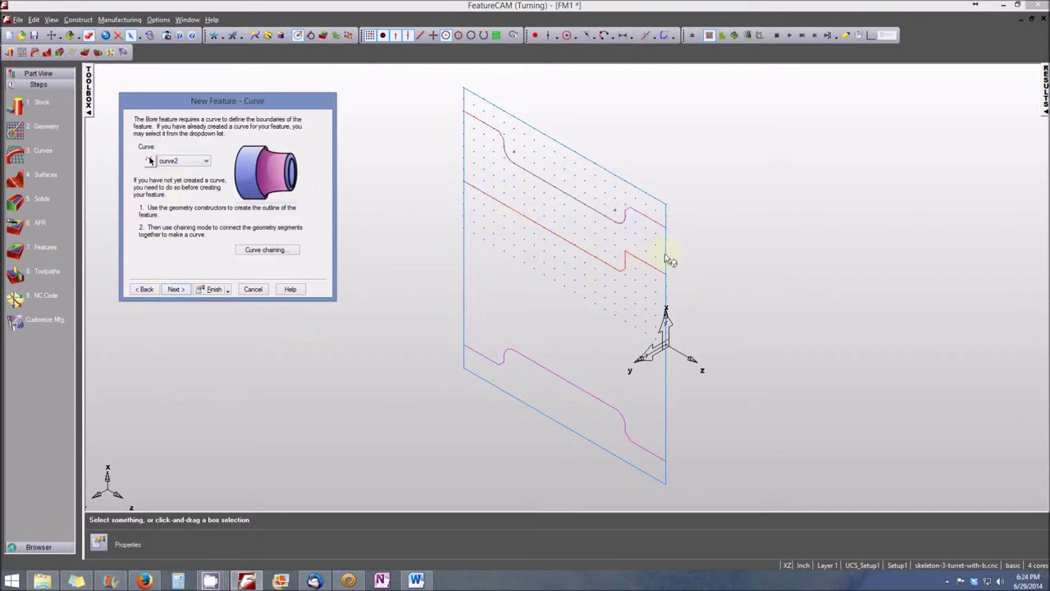
pyautogui.click(179, 291)
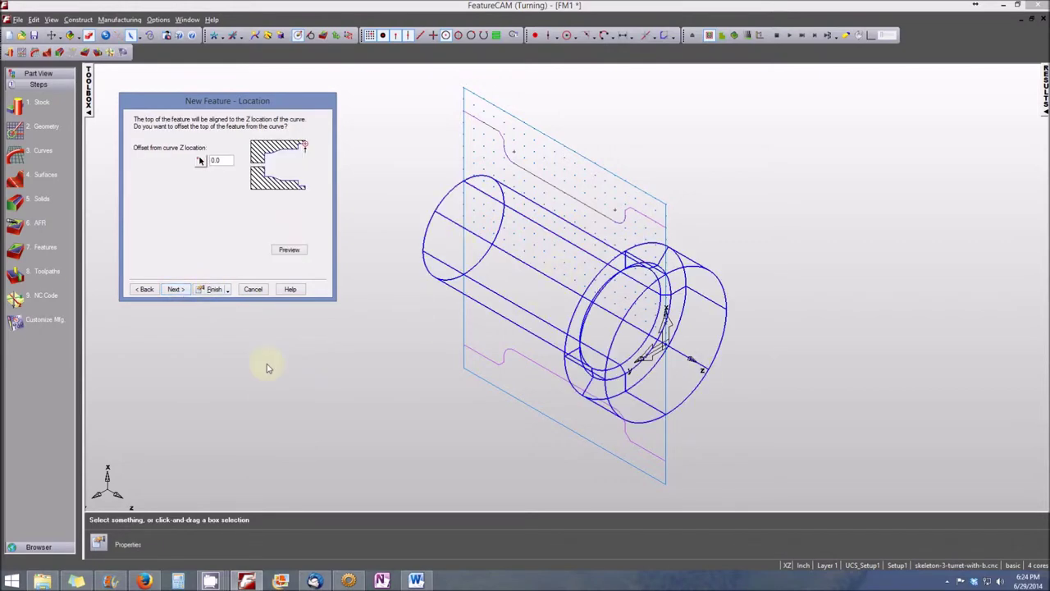
# Create the Bore feature with zero Z offset, rough and finish turning passes, the default WN_B_Small_80_RH tool and default feeds and speeds.
pyautogui.click(180, 289)
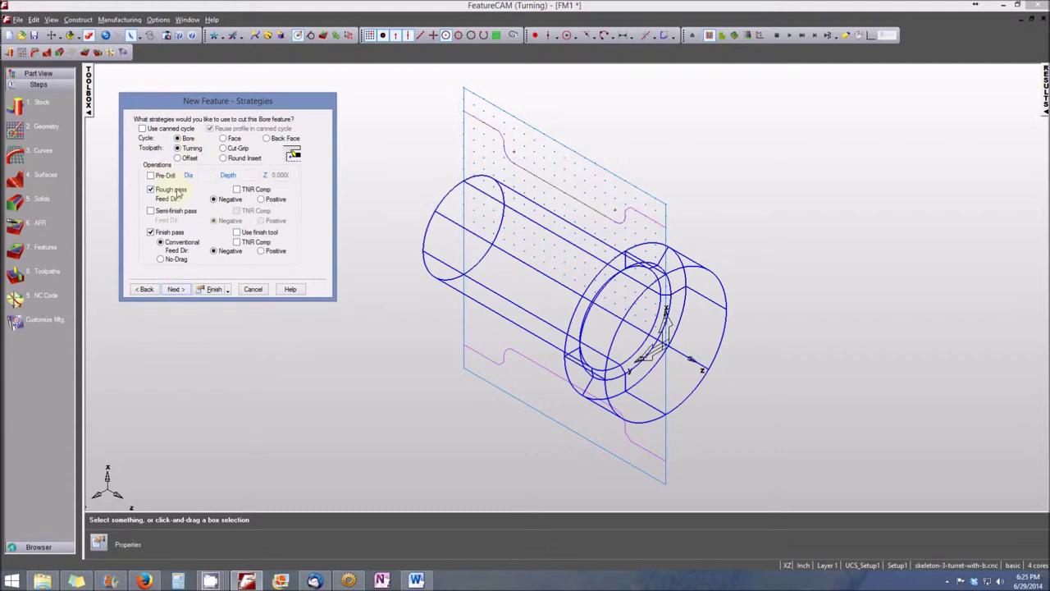
pyautogui.click(174, 289)
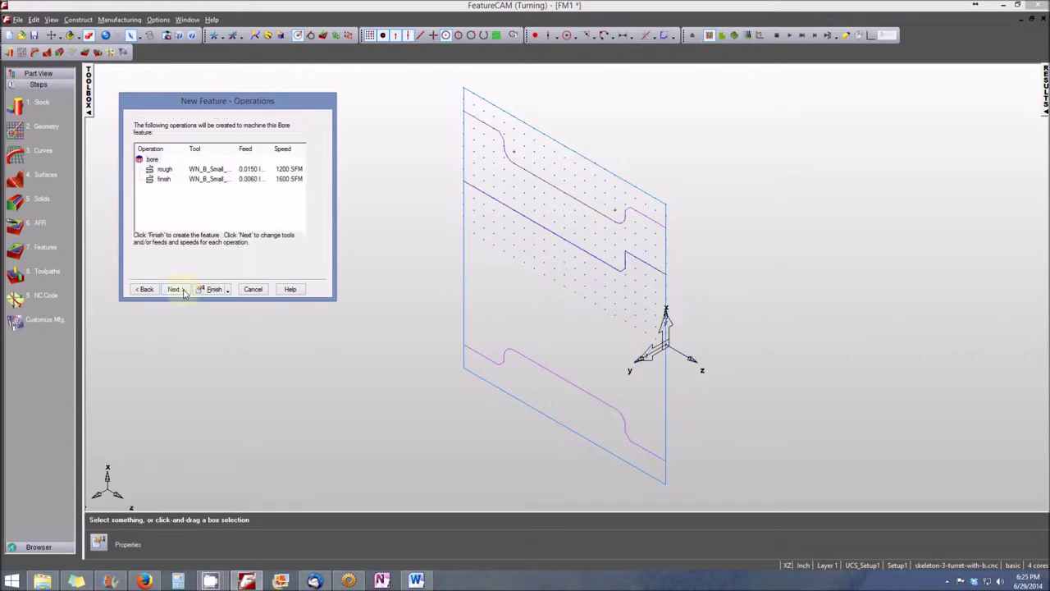
pyautogui.click(175, 290)
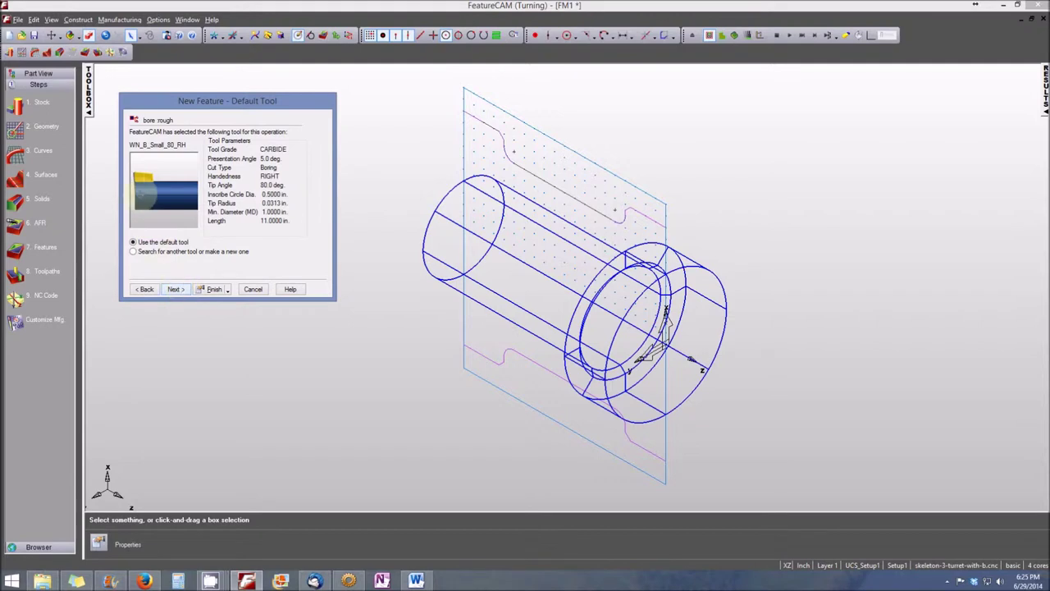
pyautogui.click(176, 290)
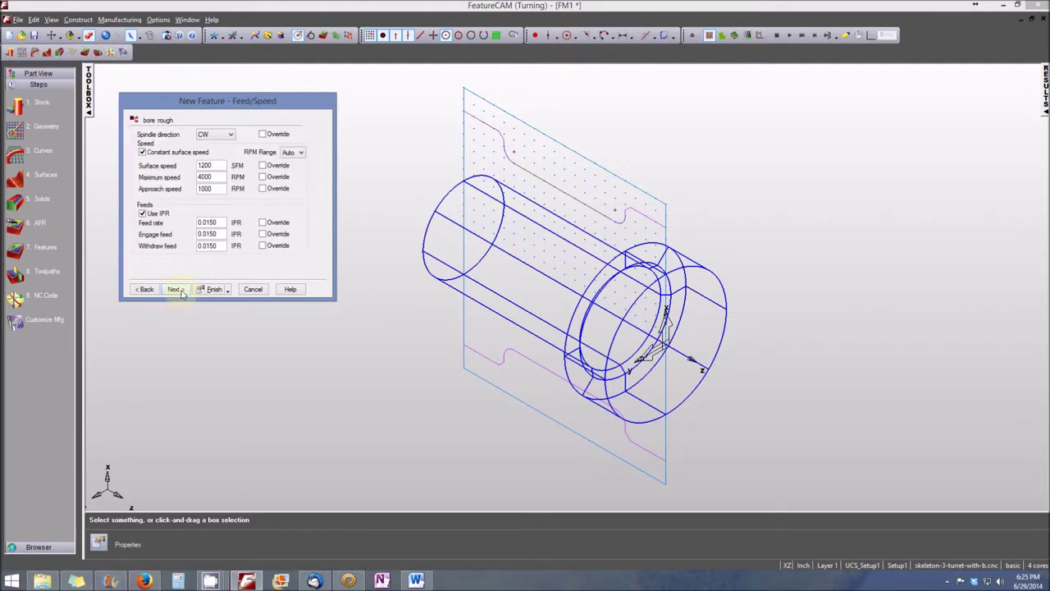
pyautogui.click(176, 289)
pyautogui.click(177, 291)
pyautogui.click(177, 290)
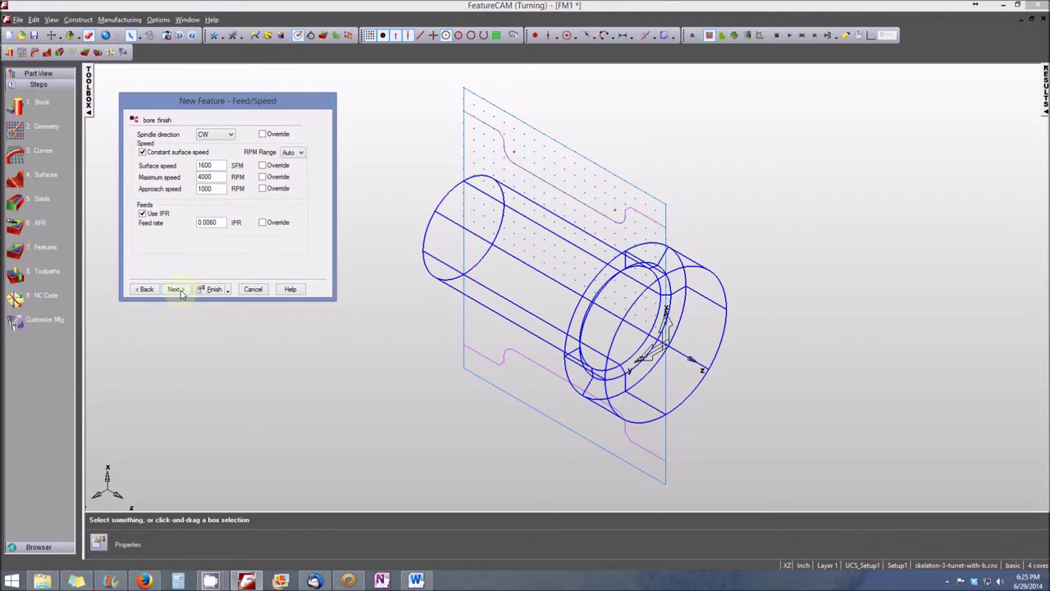
pyautogui.click(175, 290)
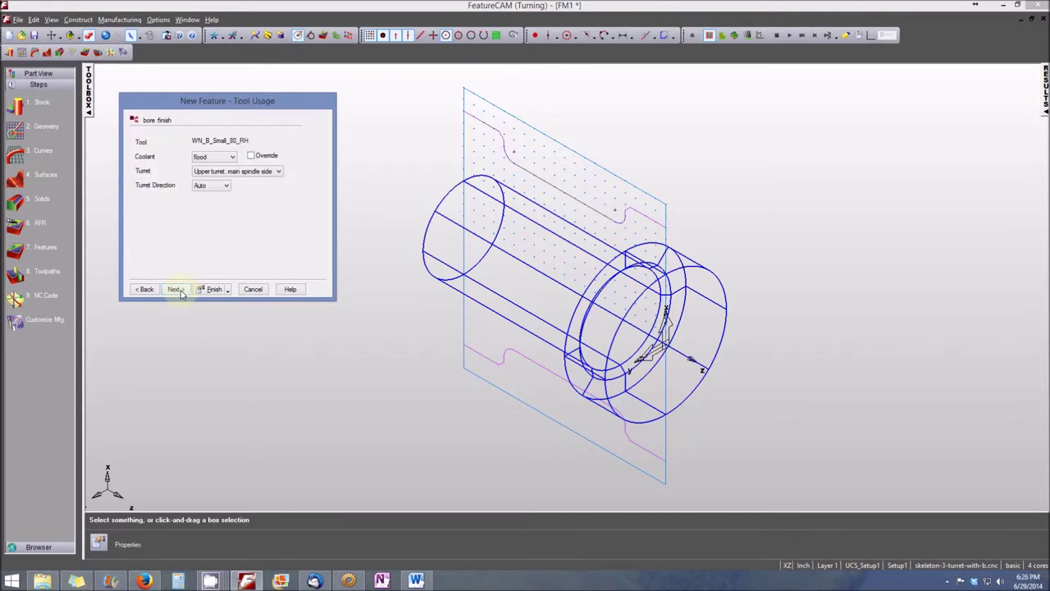
pyautogui.click(177, 289)
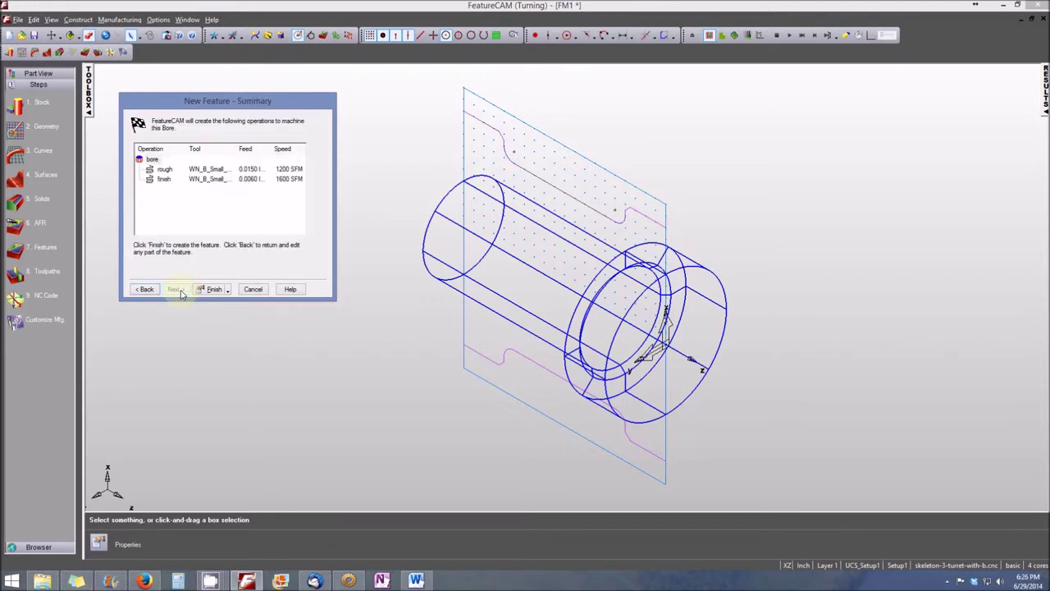
pyautogui.click(211, 290)
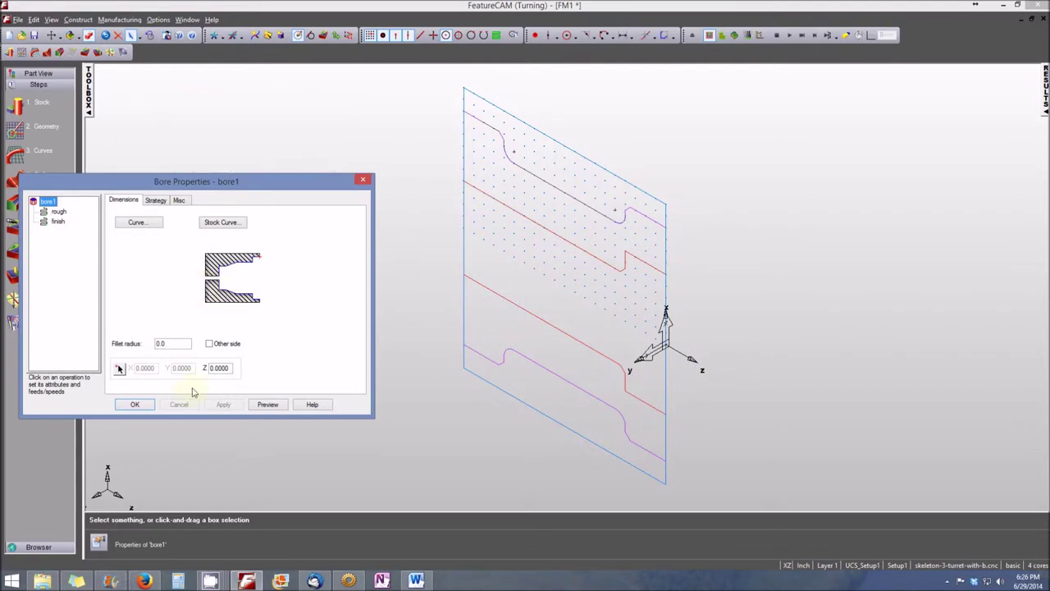
pyautogui.click(137, 404)
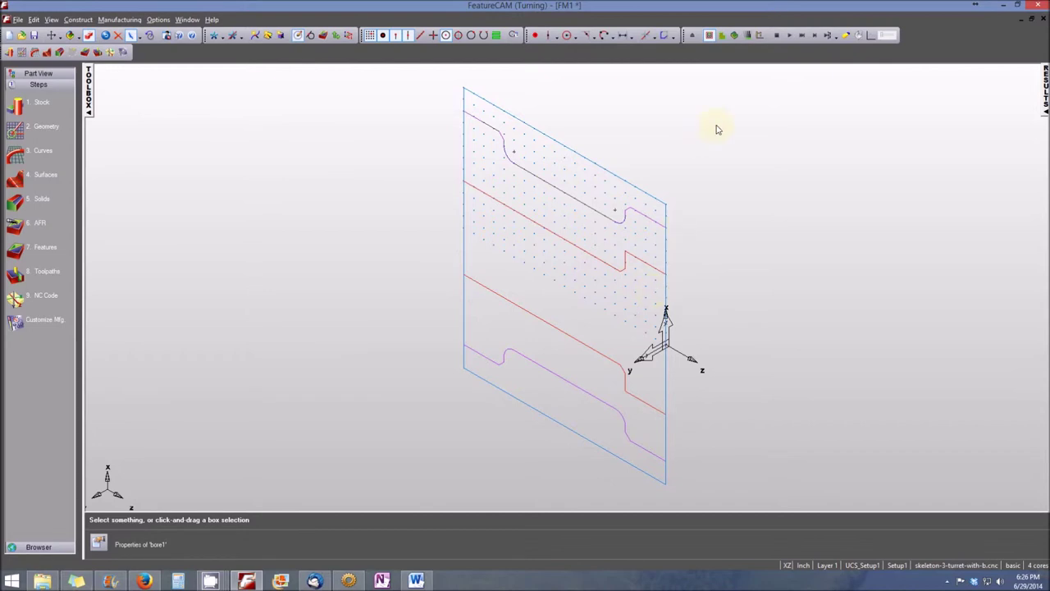
# Run the 3D simulation of the turn and bore features and inspect the flagged turn1 rough and finish operations in the results.
pyautogui.click(735, 36)
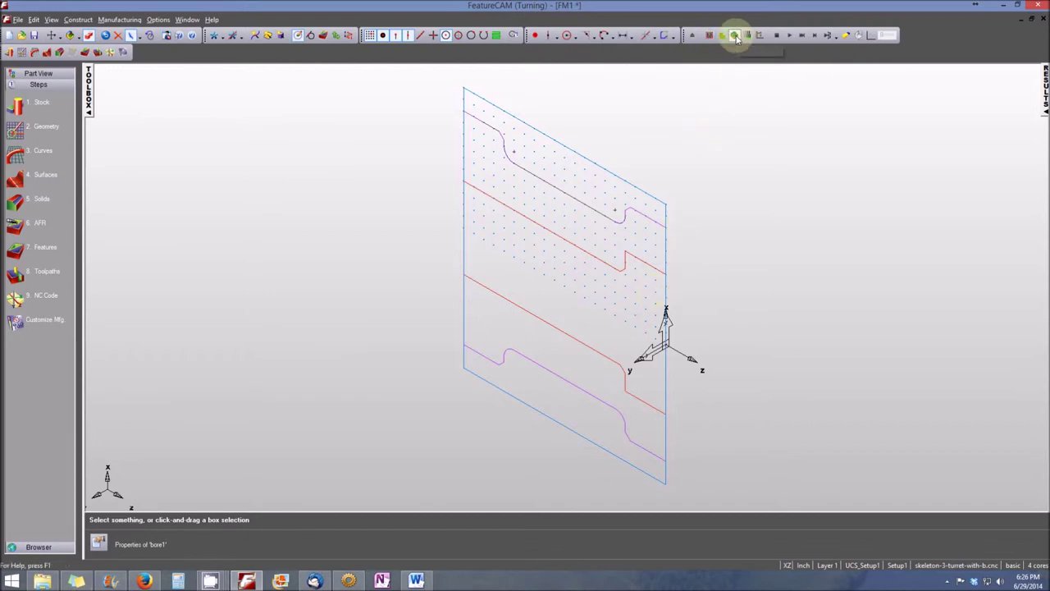
pyautogui.click(790, 37)
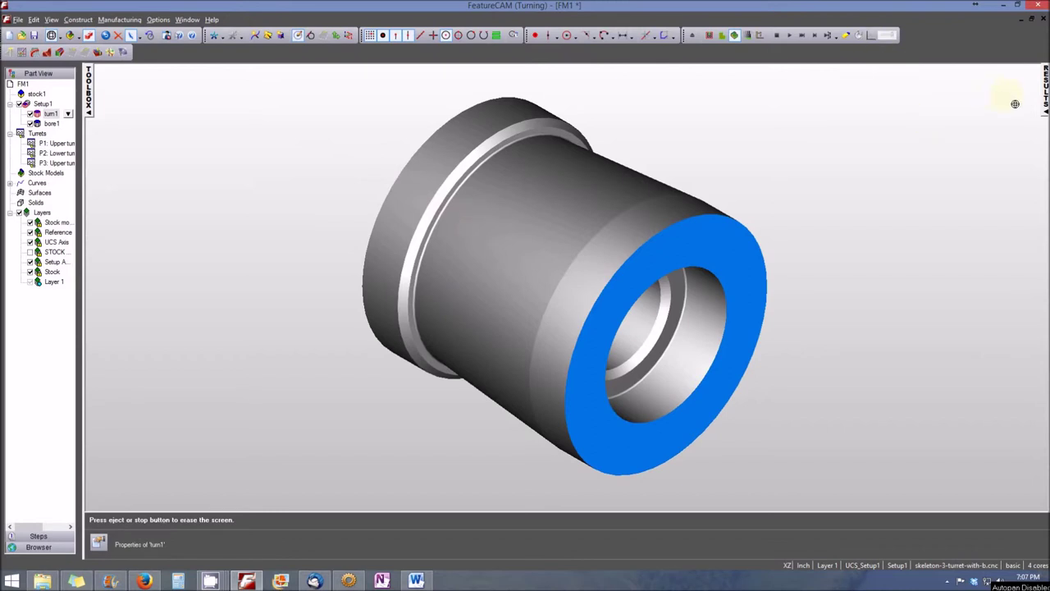
pyautogui.click(1045, 92)
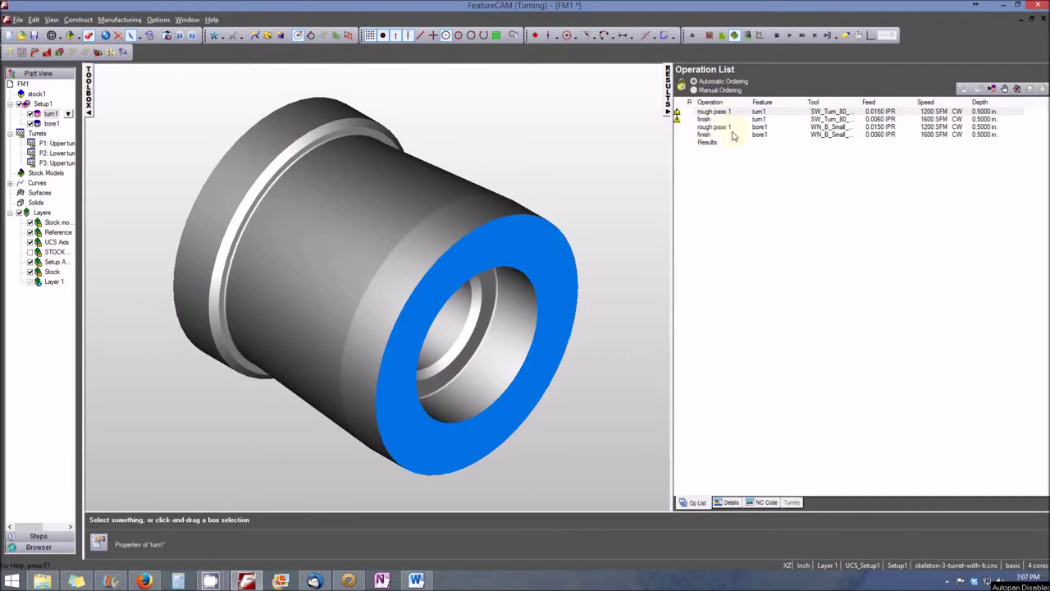
pyautogui.click(678, 120)
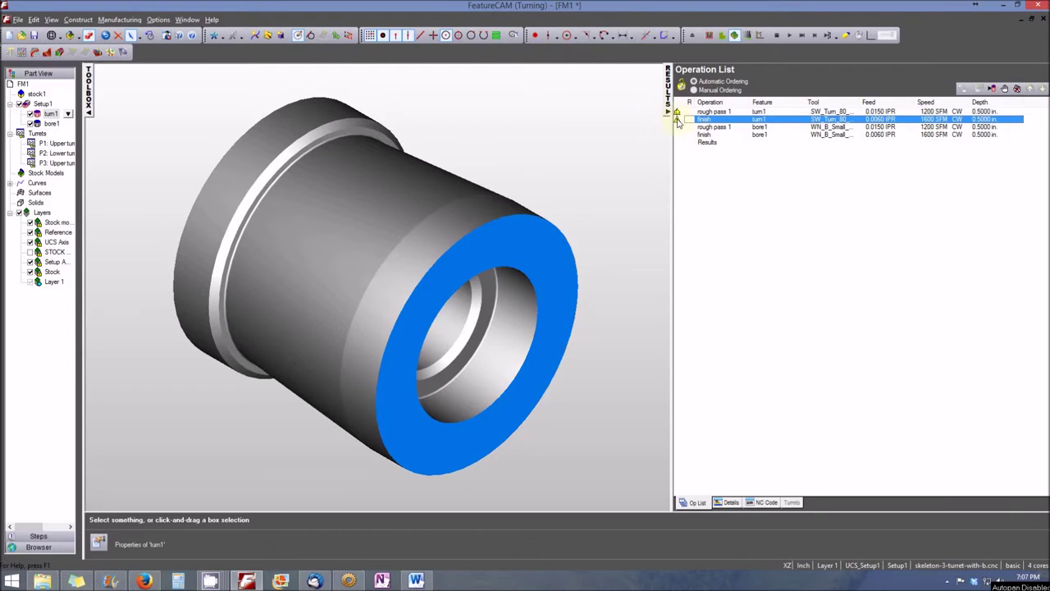
pyautogui.click(678, 113)
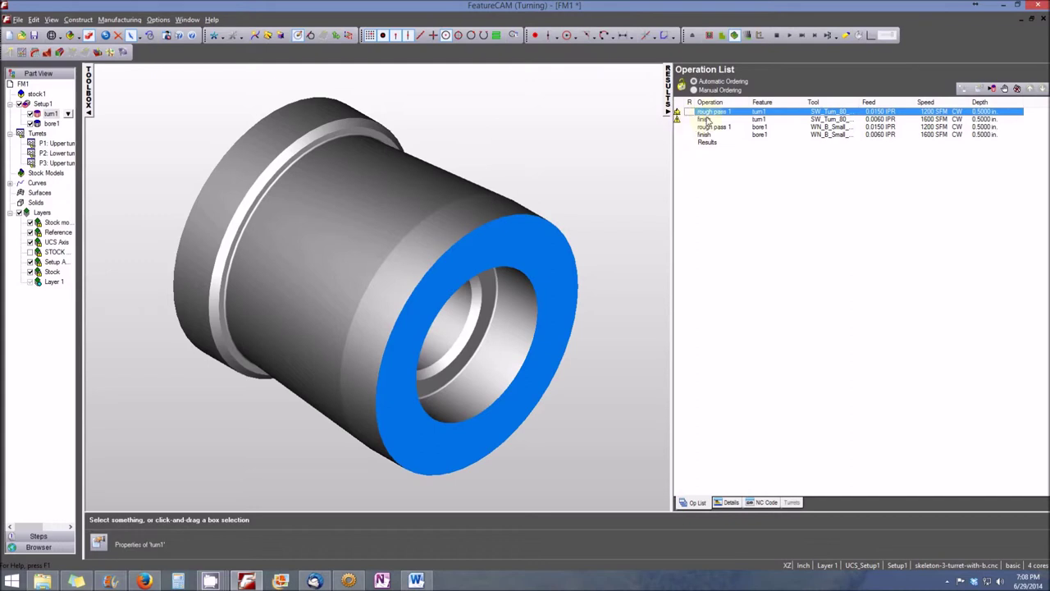
# Override the turn1 roughing tool with the 35 Diamond insert SW_Turn_35 tool and check that the finish pass uses it too.
pyautogui.doubleClick(708, 114)
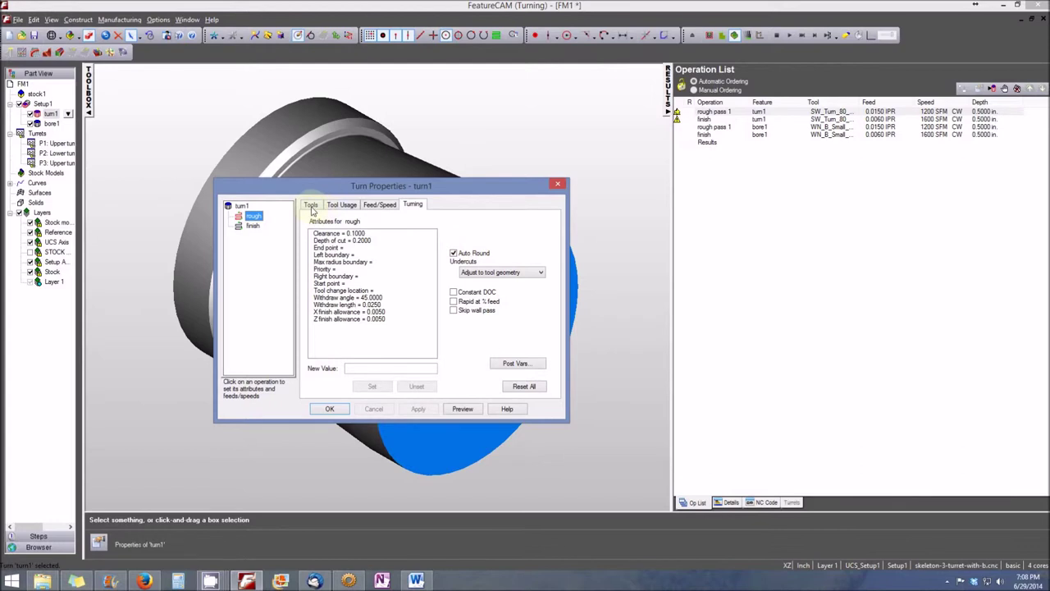
pyautogui.click(311, 206)
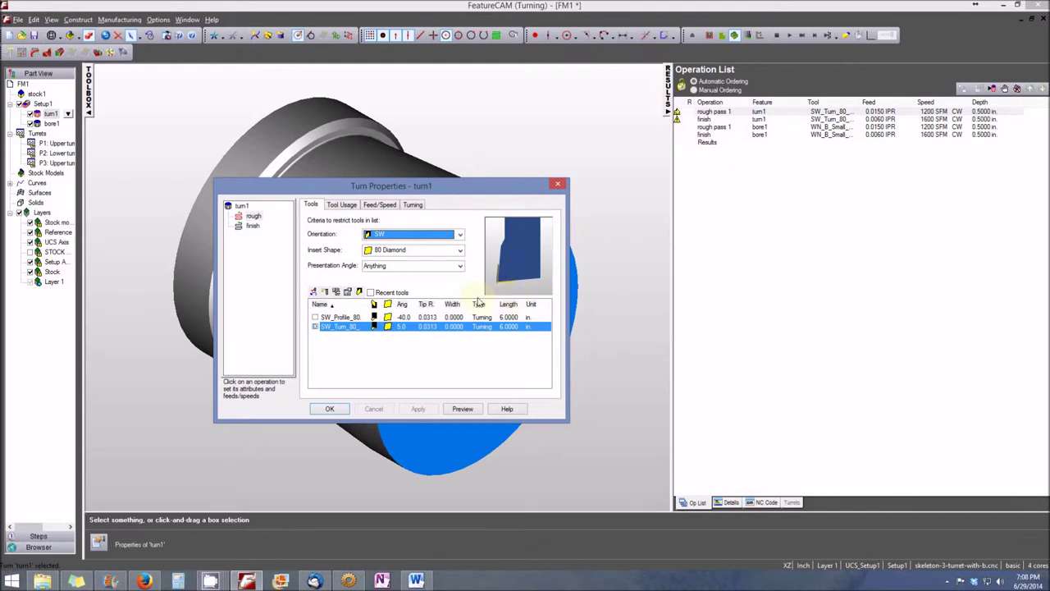
pyautogui.click(461, 252)
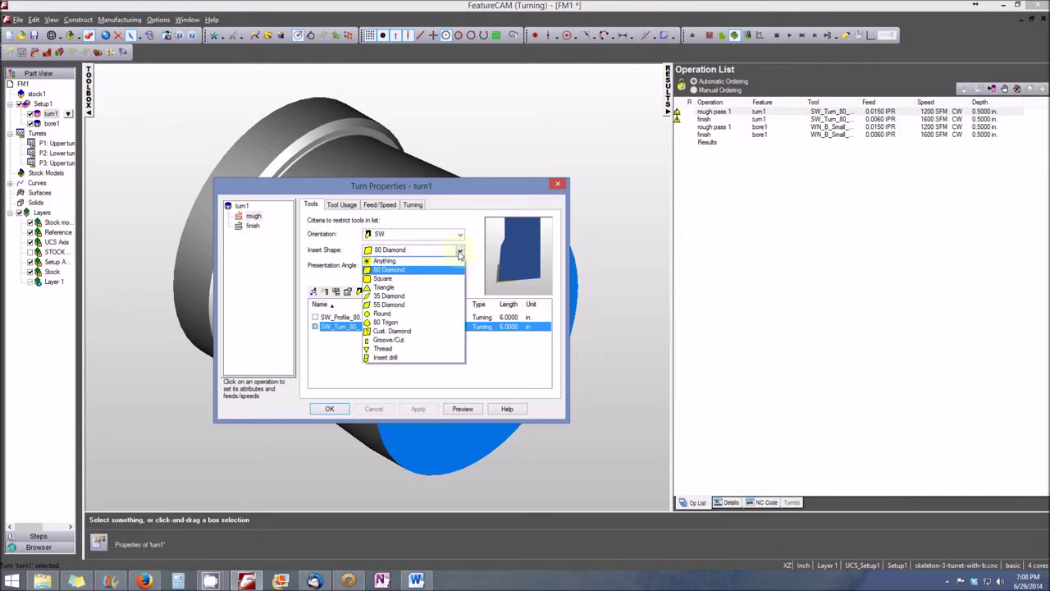
pyautogui.click(416, 296)
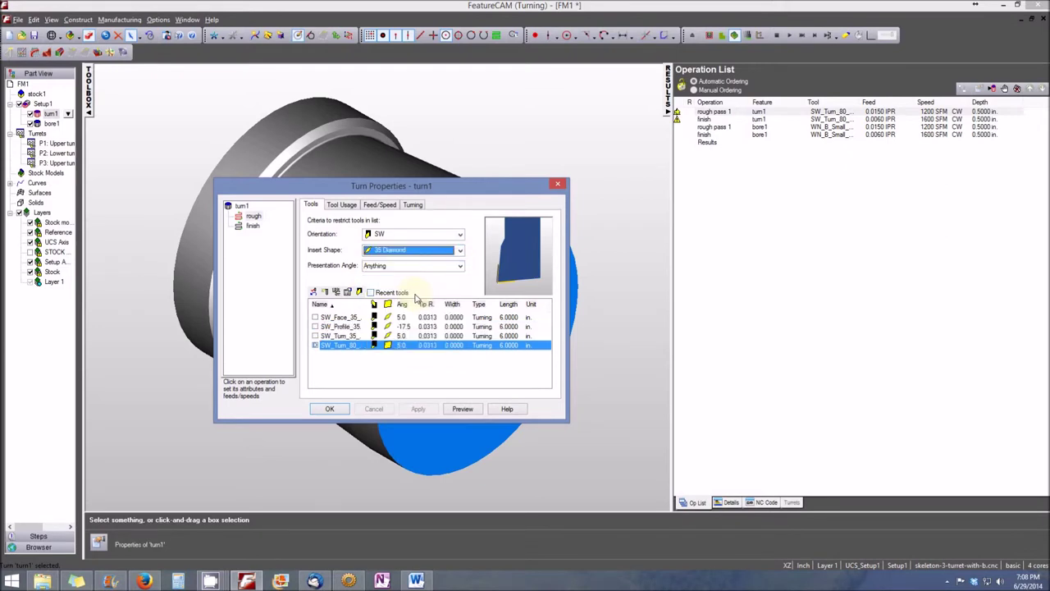
pyautogui.click(315, 336)
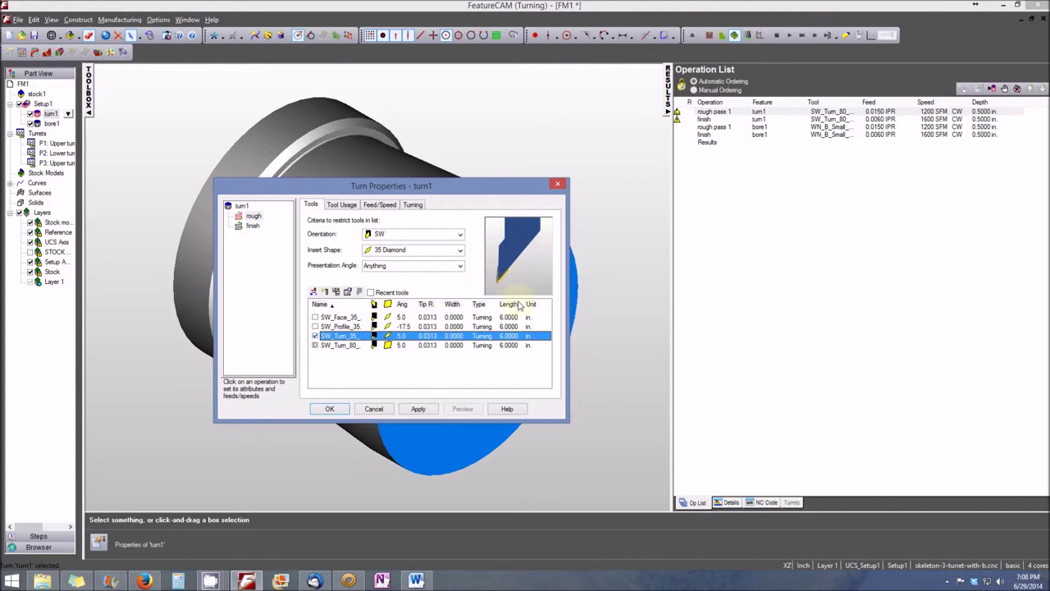
pyautogui.click(420, 409)
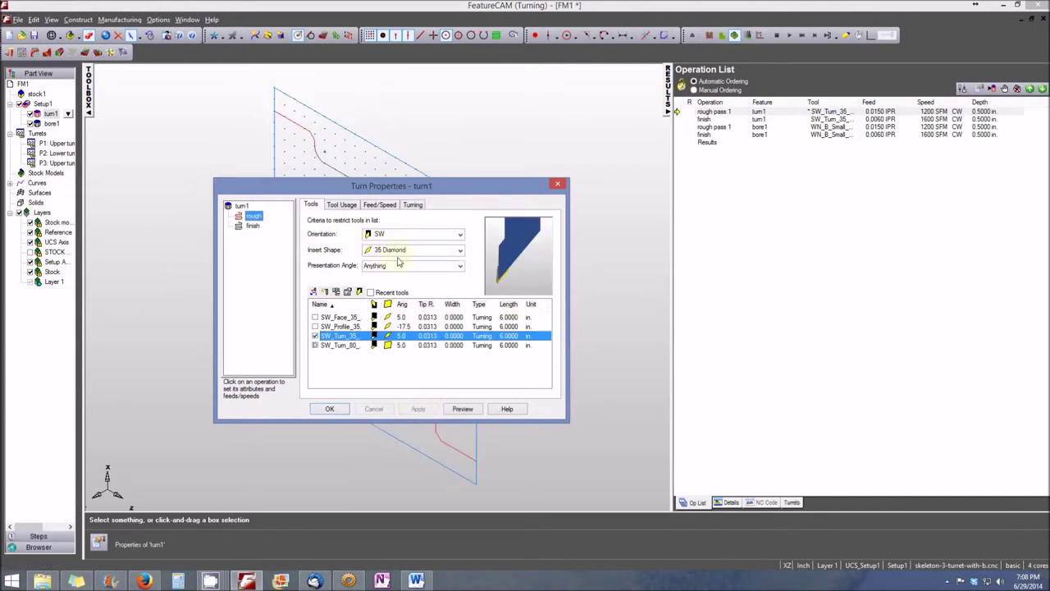
pyautogui.moveTo(253, 227); pyautogui.dragTo(254, 228)
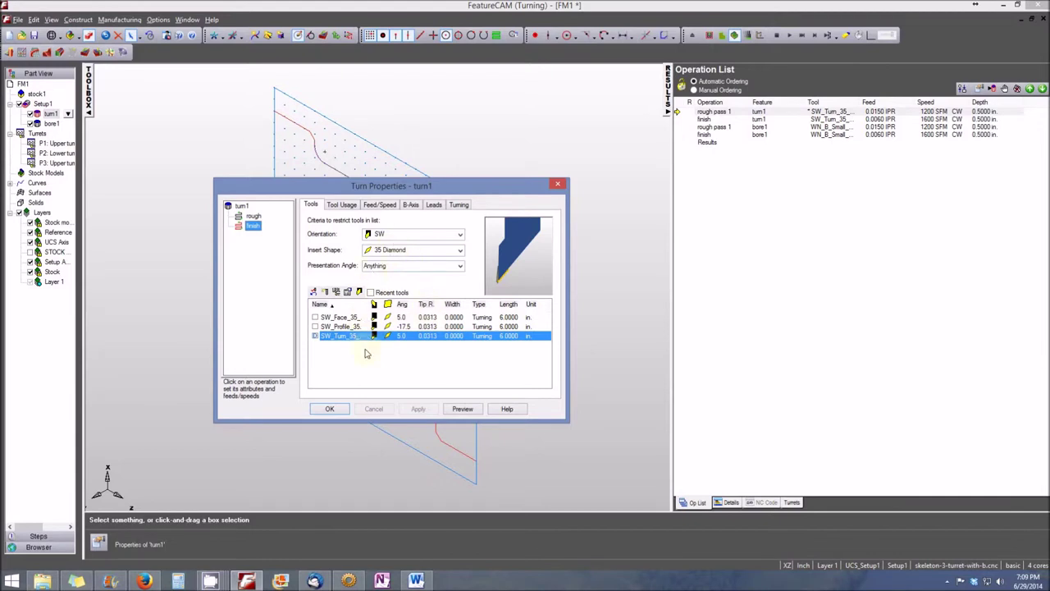
pyautogui.click(332, 410)
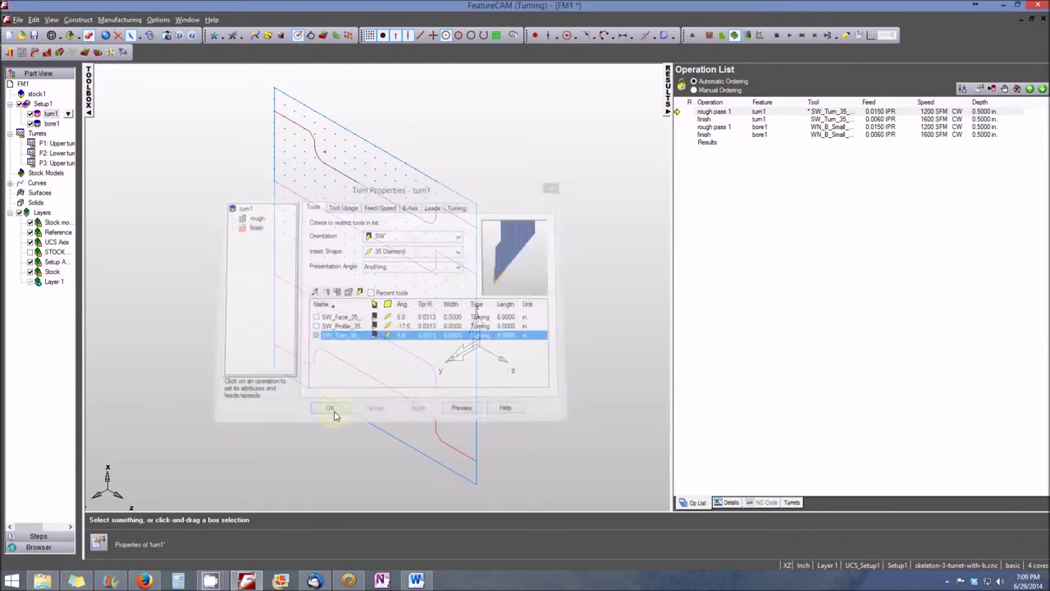
# Rerun the 3D simulation and examine the turned groove in the top principal view, ending by clearing the simulation.
pyautogui.click(789, 36)
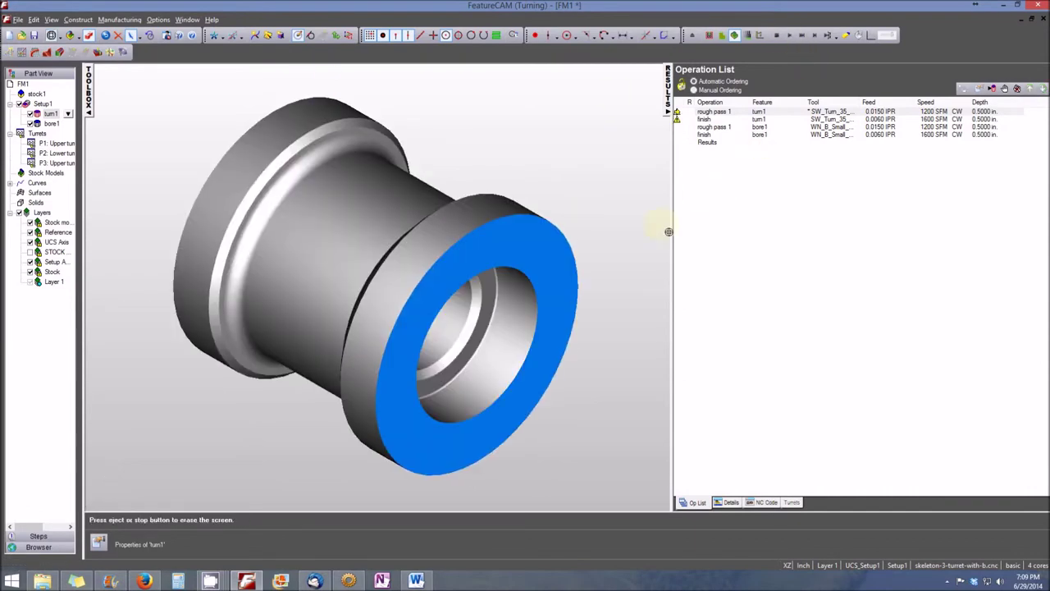
pyautogui.moveTo(680, 121)
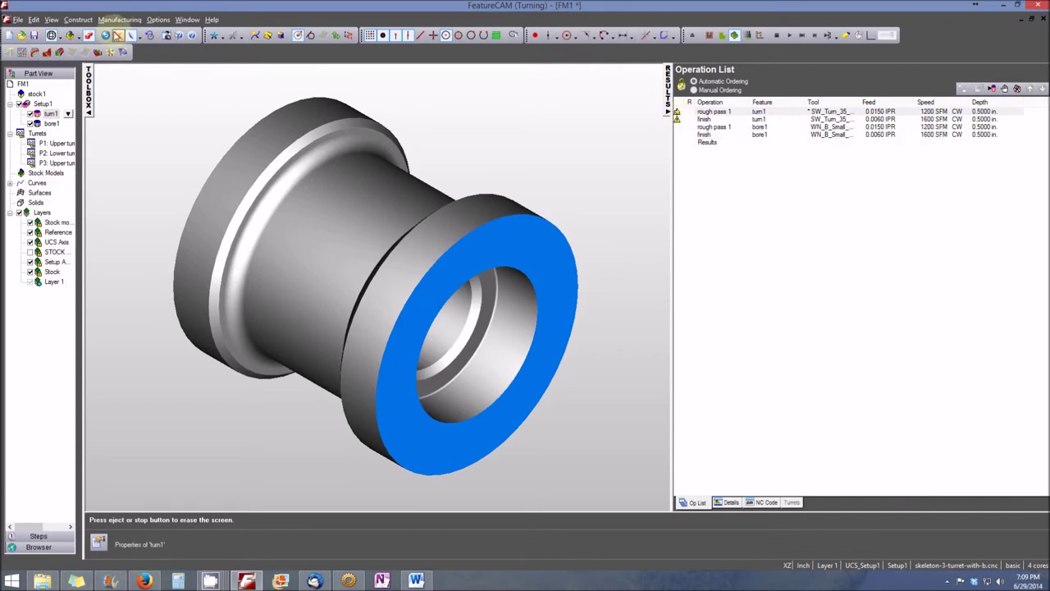
pyautogui.click(48, 21)
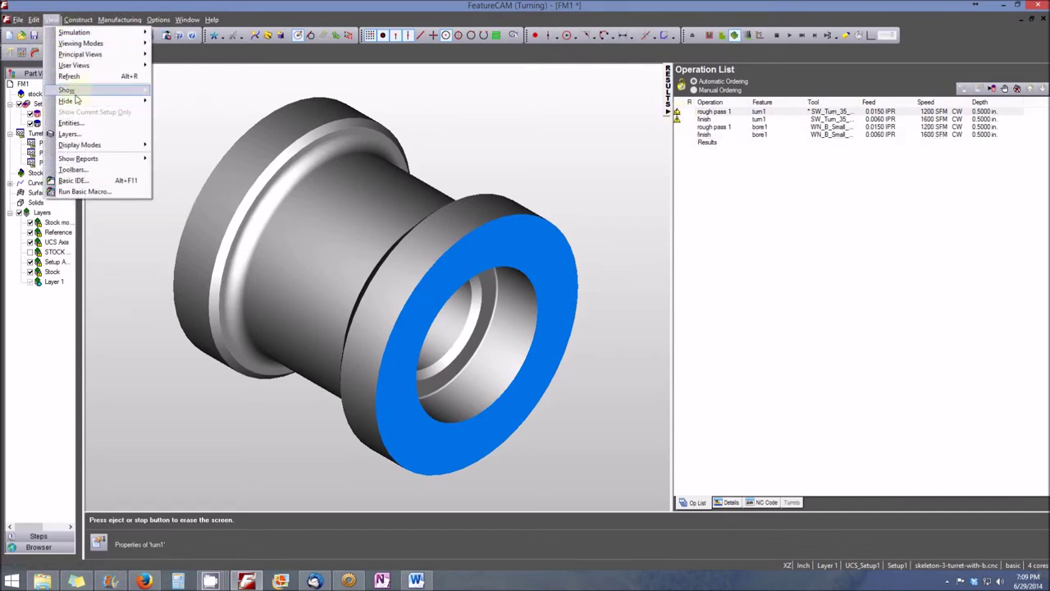
pyautogui.moveTo(143, 57)
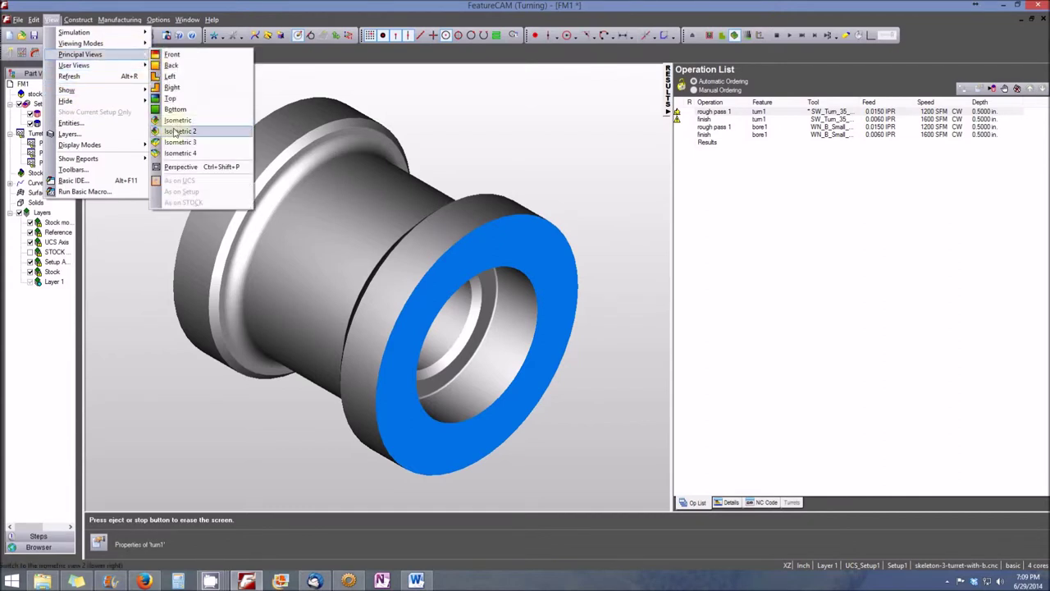
pyautogui.click(178, 100)
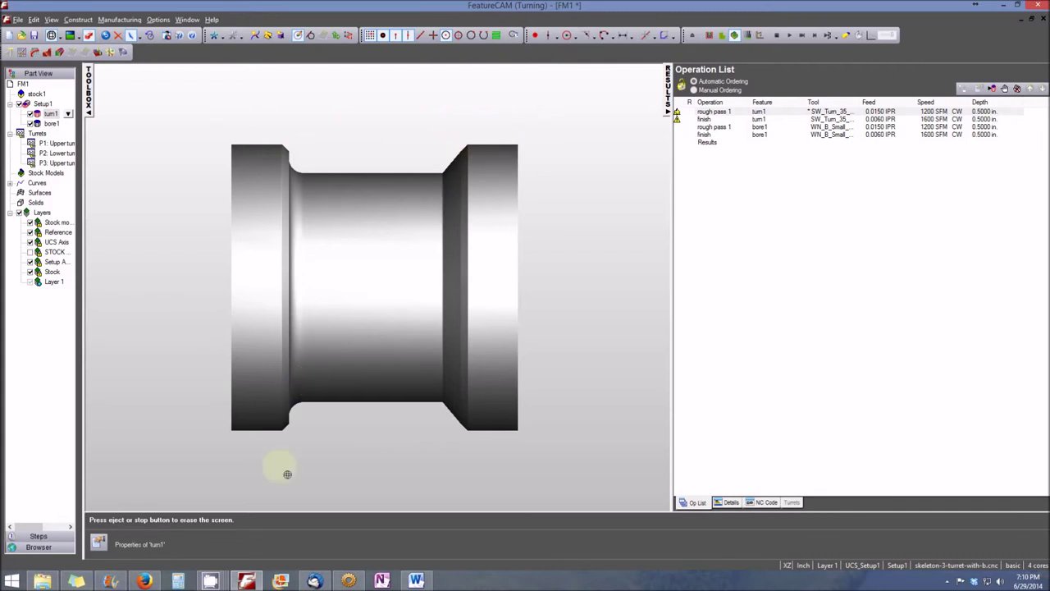
pyautogui.click(666, 86)
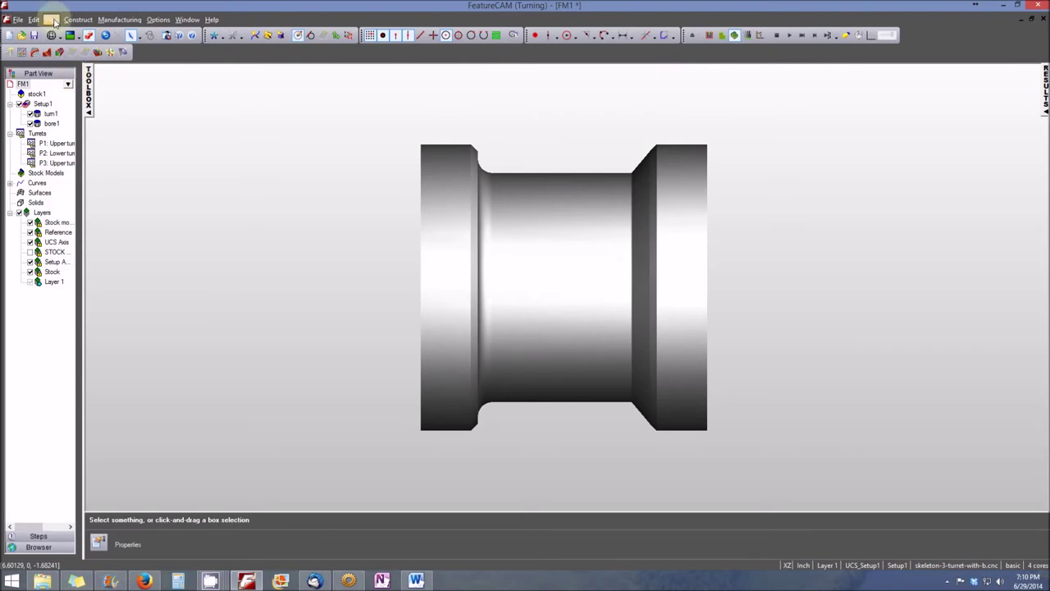
pyautogui.click(693, 36)
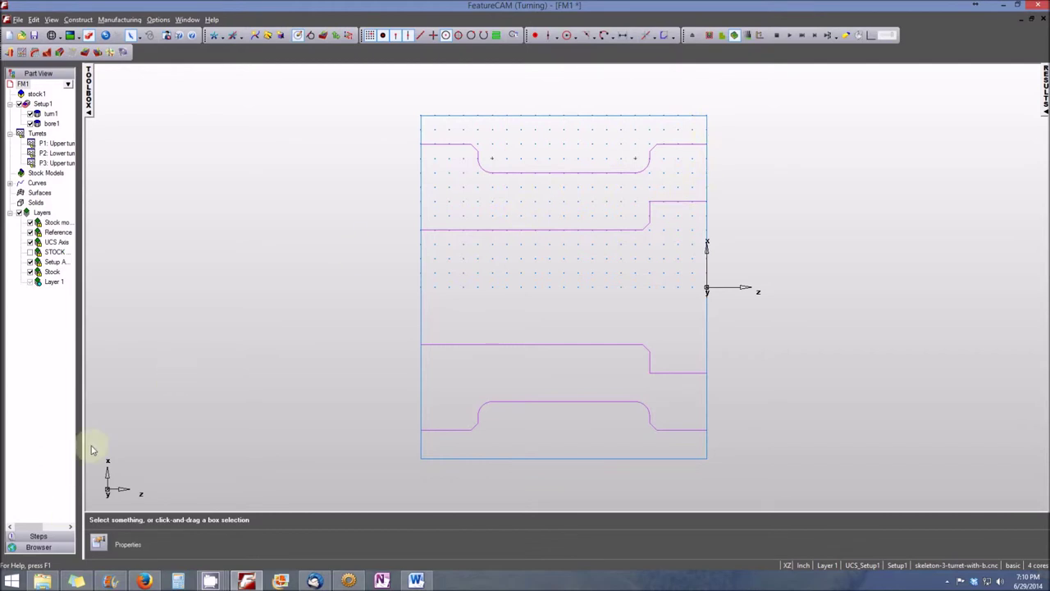
# Start a new Turn feature from a curve, using curve1, the outer groove profile, as its boundary.
pyautogui.click(58, 547)
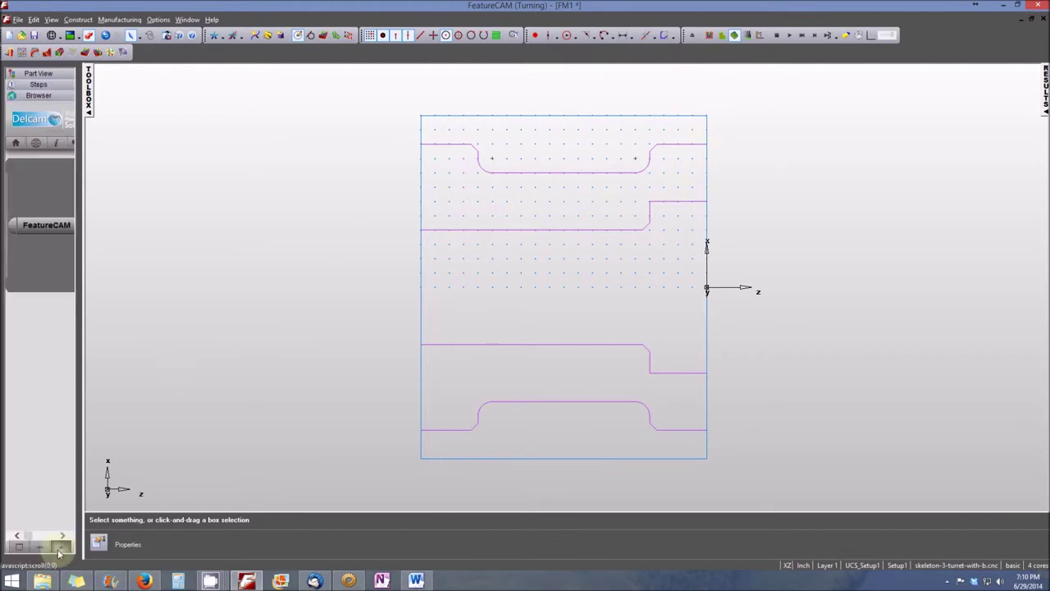
pyautogui.click(39, 85)
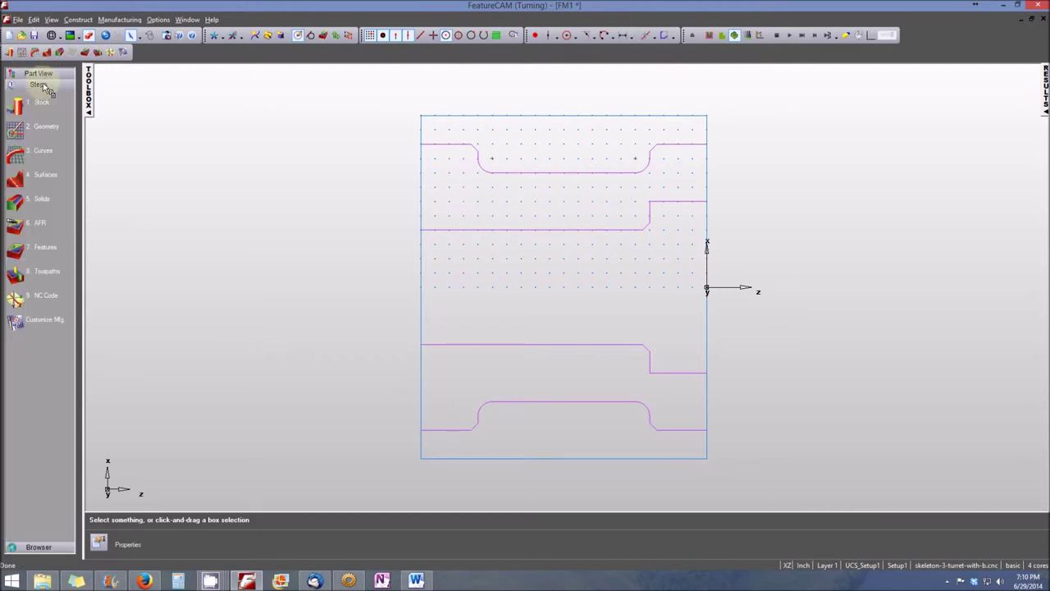
pyautogui.click(15, 251)
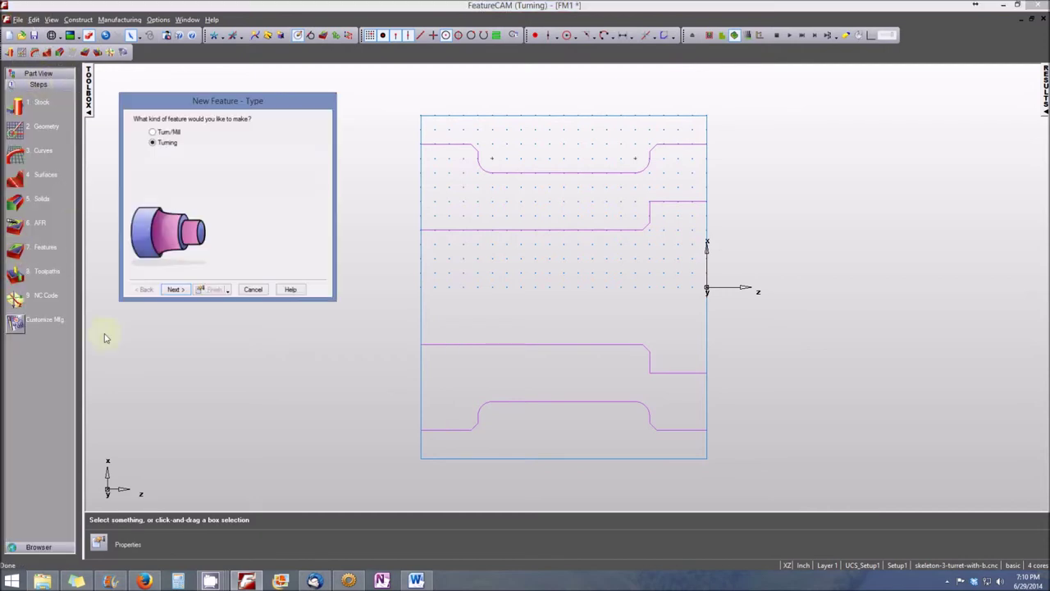
pyautogui.click(175, 290)
pyautogui.click(175, 290)
pyautogui.click(202, 161)
pyautogui.click(195, 172)
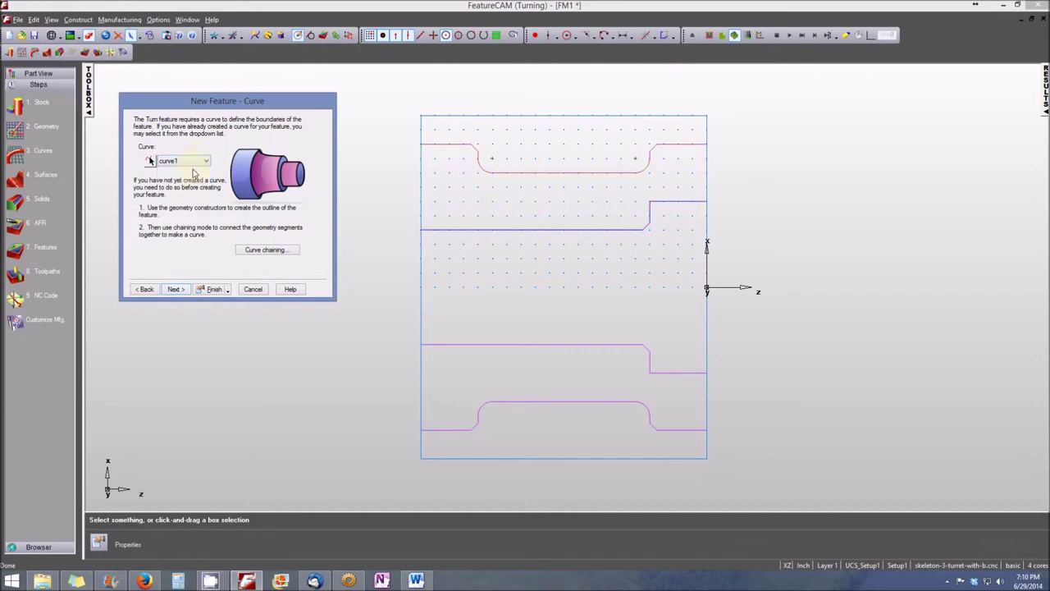
# Keep the offset from the curve Z location at 0.0 and accept the proposed rough and finish operations.
pyautogui.click(175, 290)
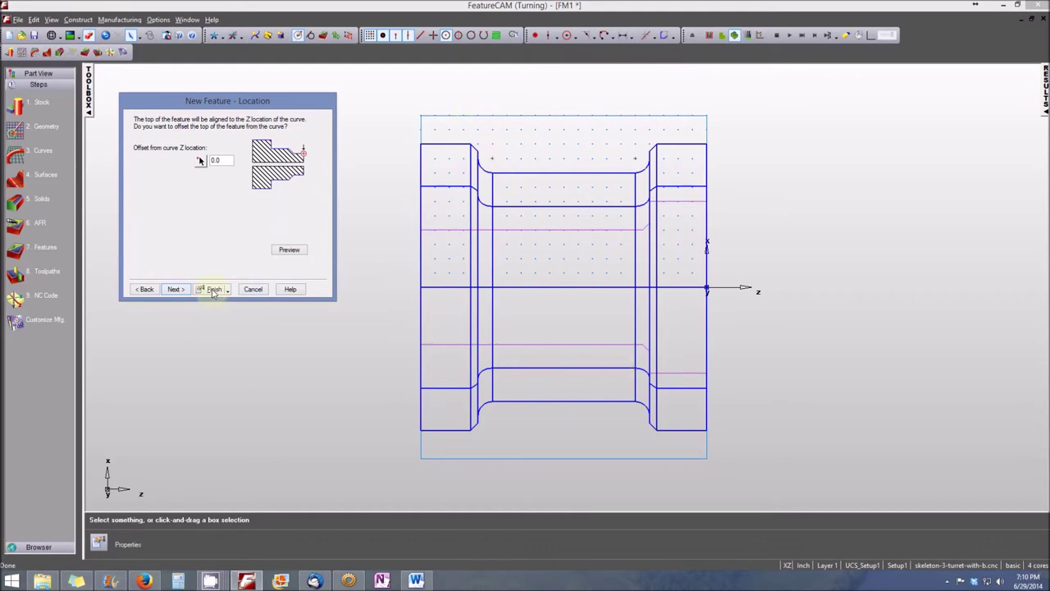
pyautogui.click(175, 290)
pyautogui.click(178, 290)
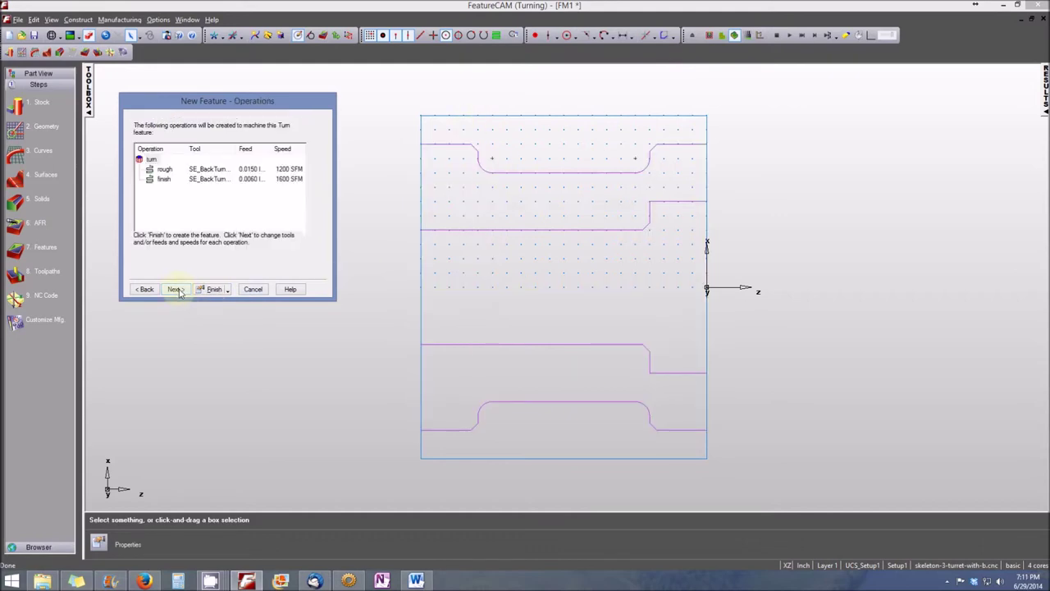
pyautogui.click(176, 290)
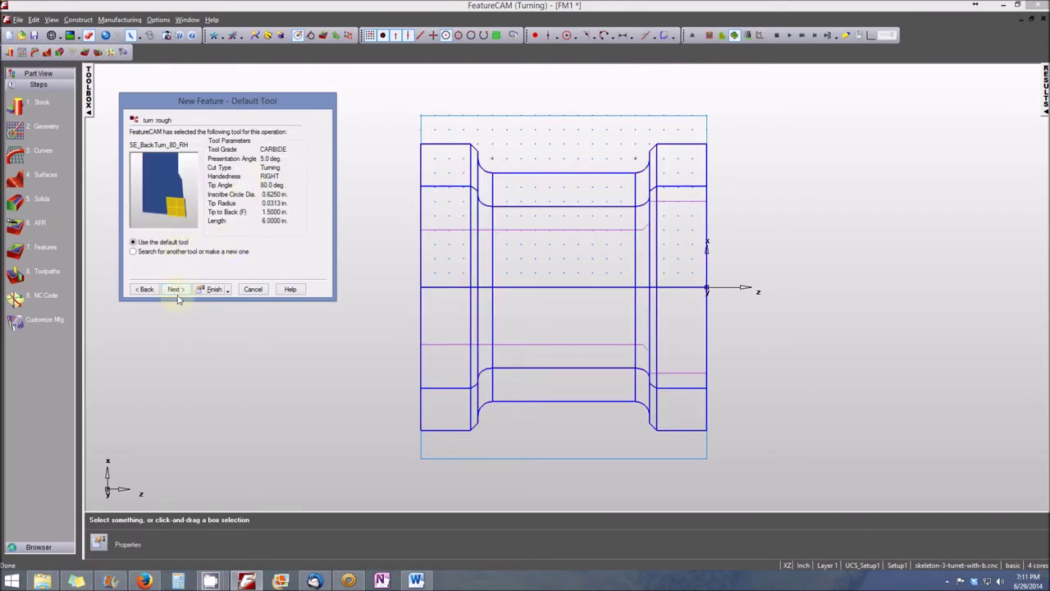
# Replace the default roughing tool with the SE_BackTurn_35_RH tool, found by searching for a 35 Diamond insert shape.
pyautogui.click(169, 254)
pyautogui.click(177, 291)
pyautogui.click(238, 150)
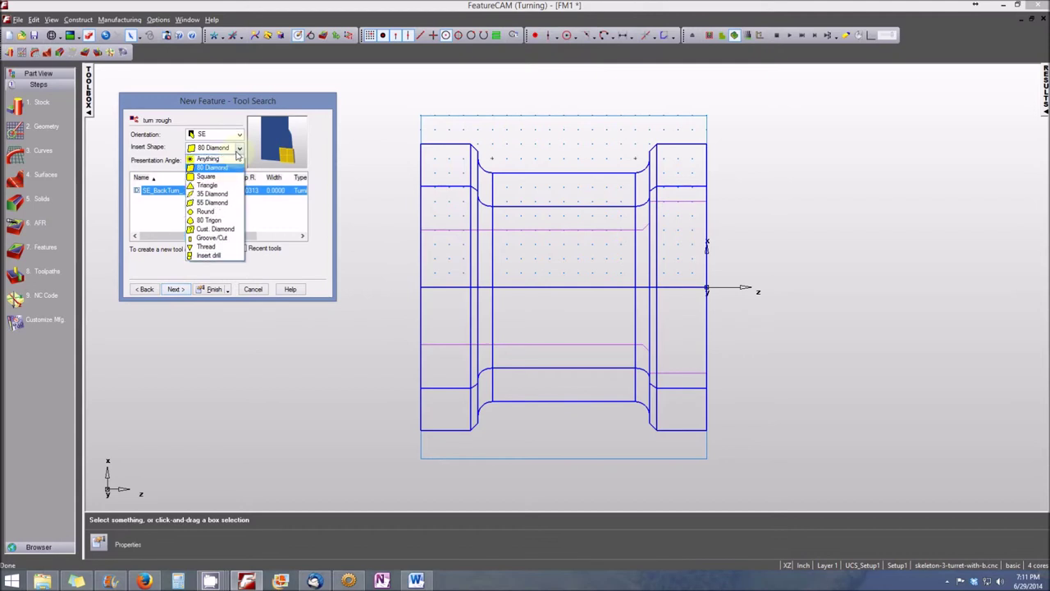
pyautogui.click(215, 194)
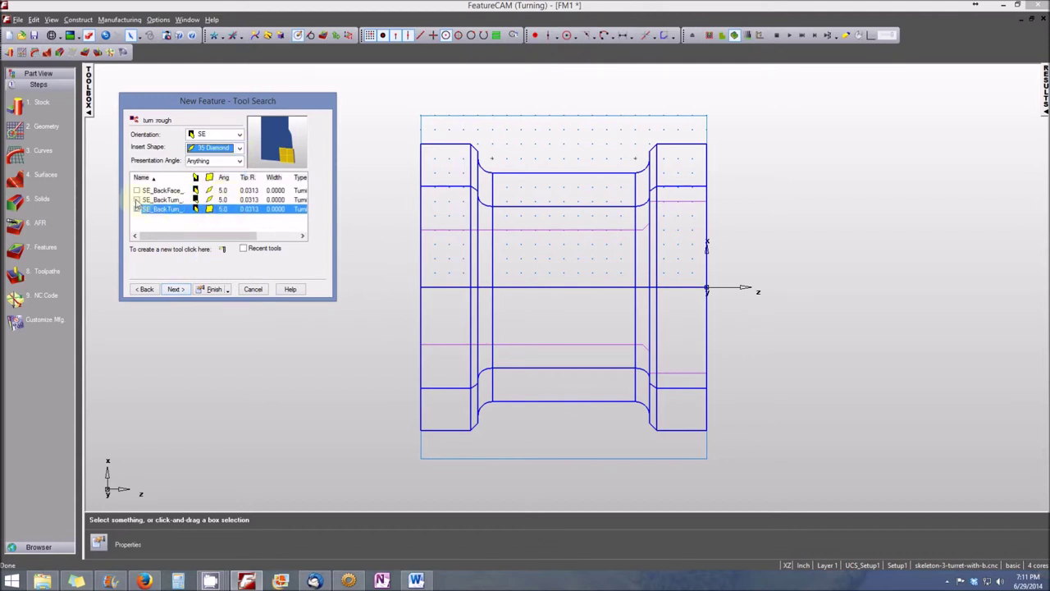
pyautogui.click(138, 202)
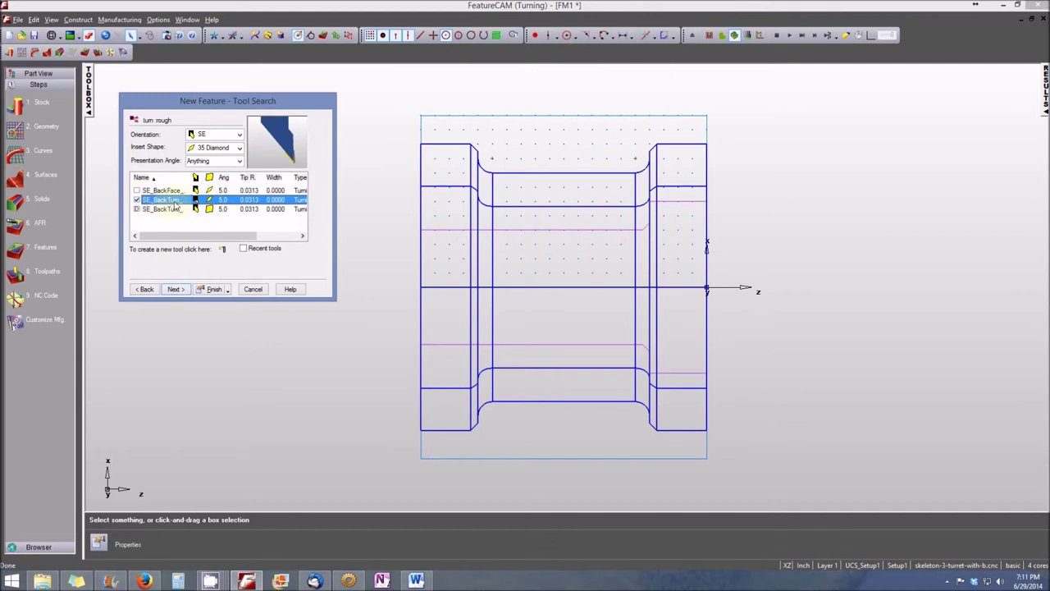
pyautogui.click(188, 289)
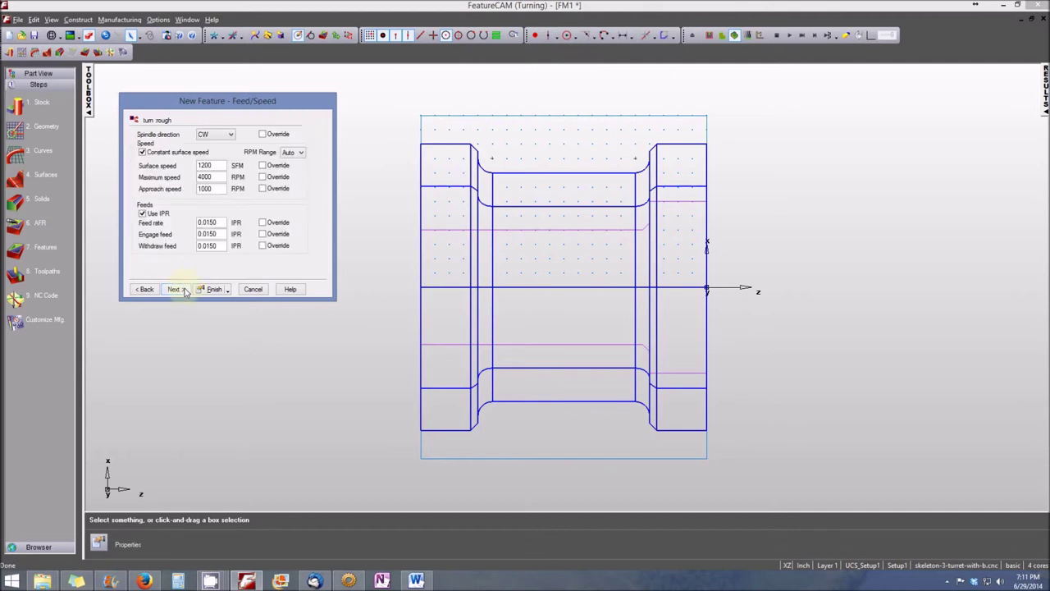
# Accept the remaining roughing and finishing tool, feed and speed settings, create the Turn feature and close its properties.
pyautogui.click(185, 290)
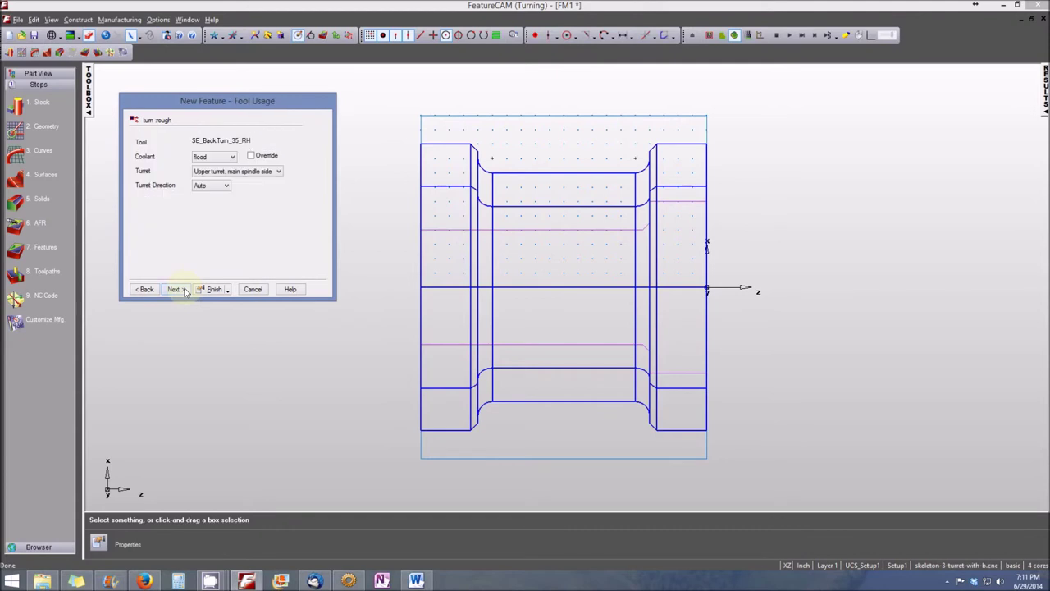
pyautogui.click(186, 290)
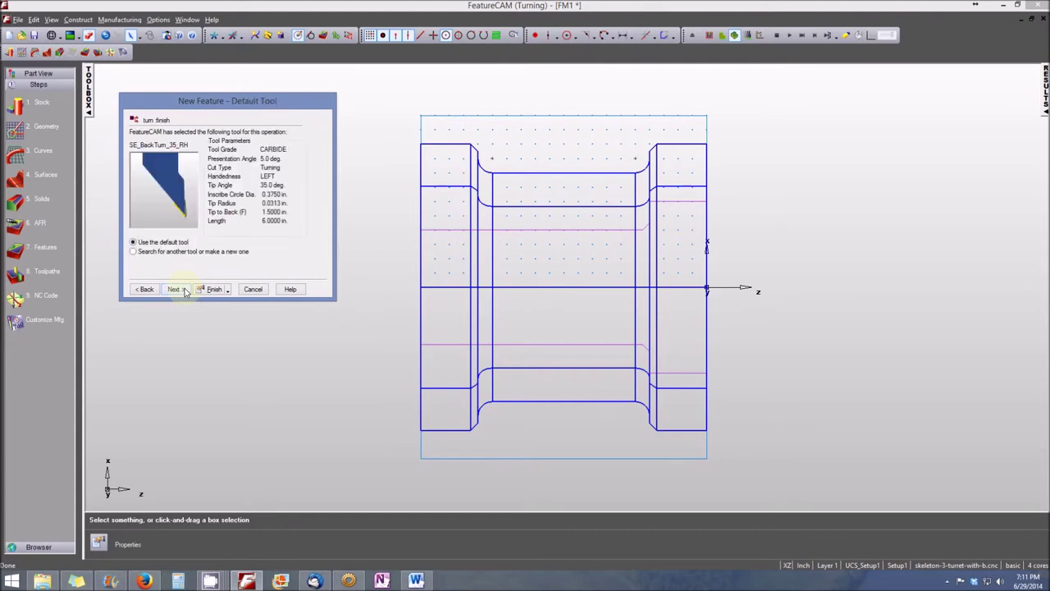
pyautogui.click(186, 290)
pyautogui.click(185, 290)
pyautogui.click(186, 290)
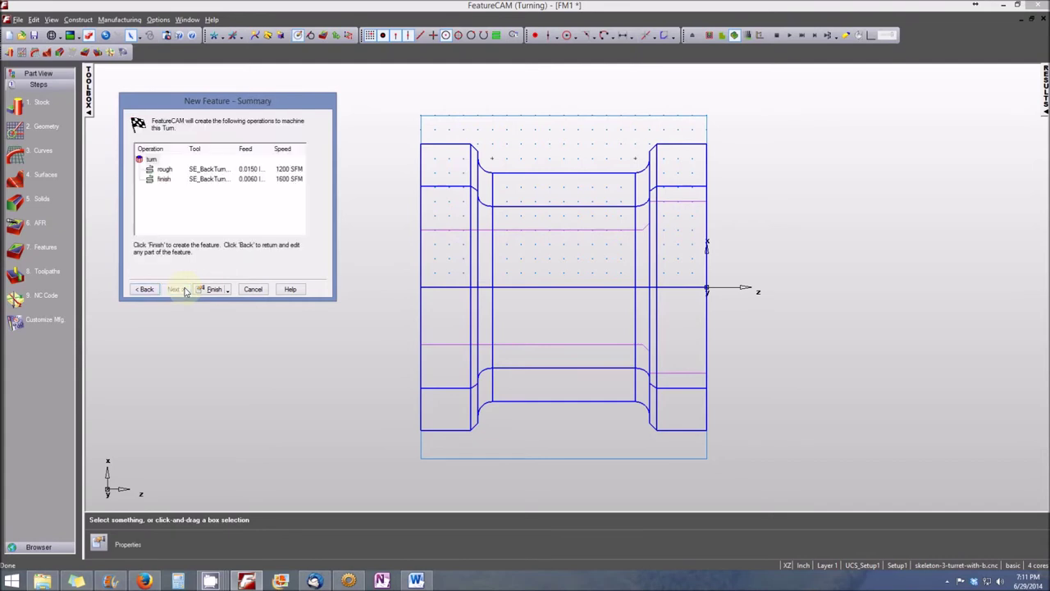
pyautogui.click(209, 289)
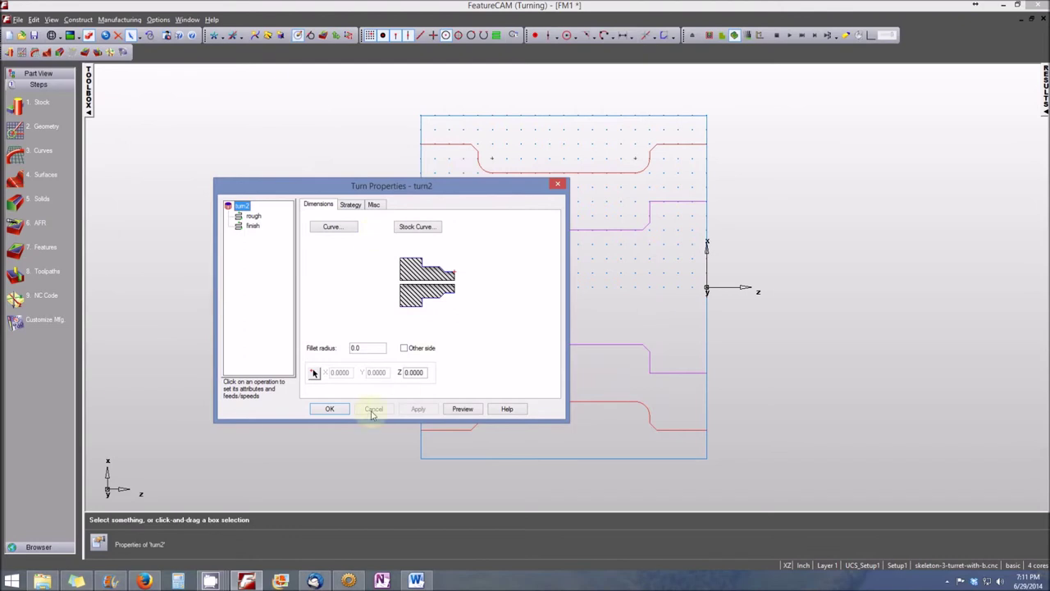
pyautogui.click(332, 409)
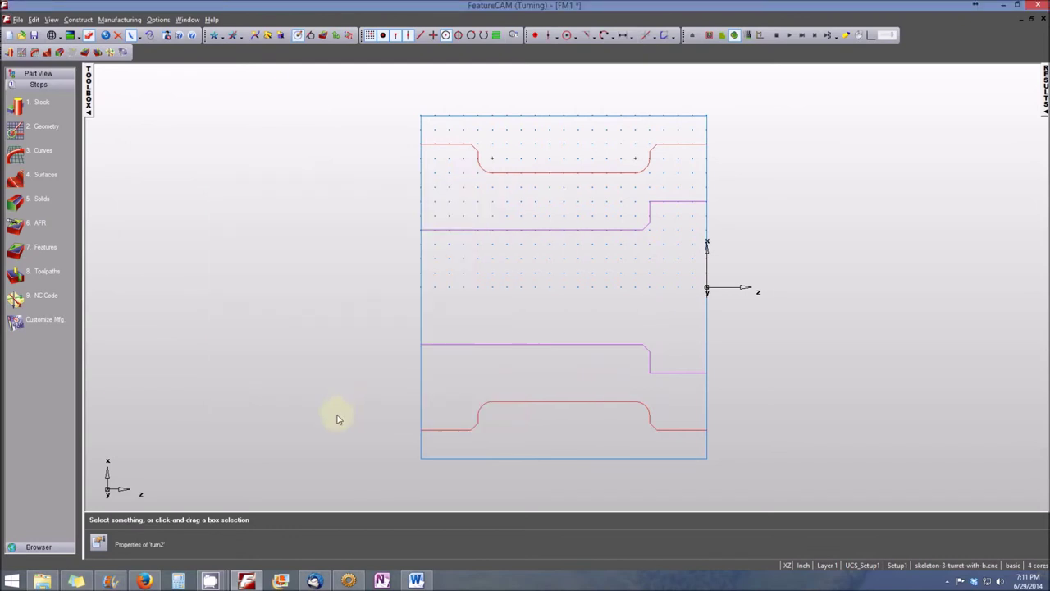
# Show the part's feature tree, widen it enough to read the turret names, and select turn2.
pyautogui.click(40, 76)
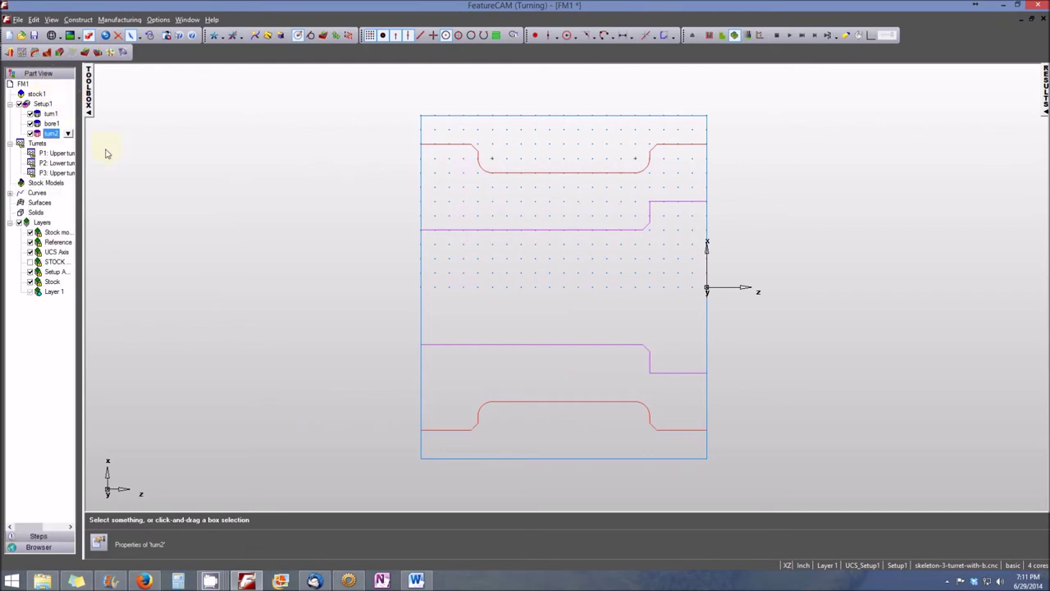
pyautogui.moveTo(84, 161); pyautogui.dragTo(123, 154)
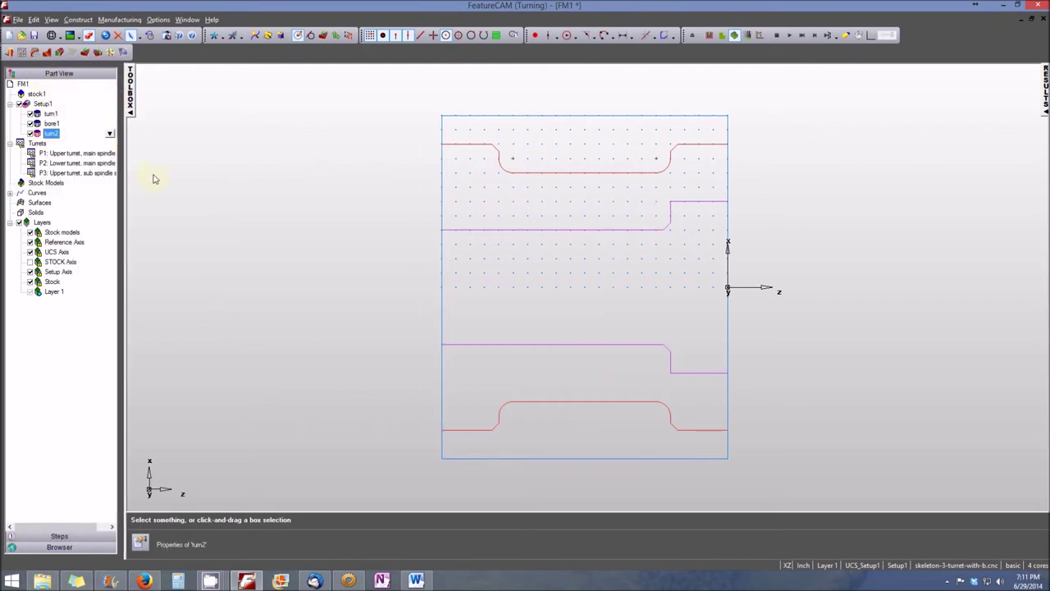
pyautogui.click(52, 134)
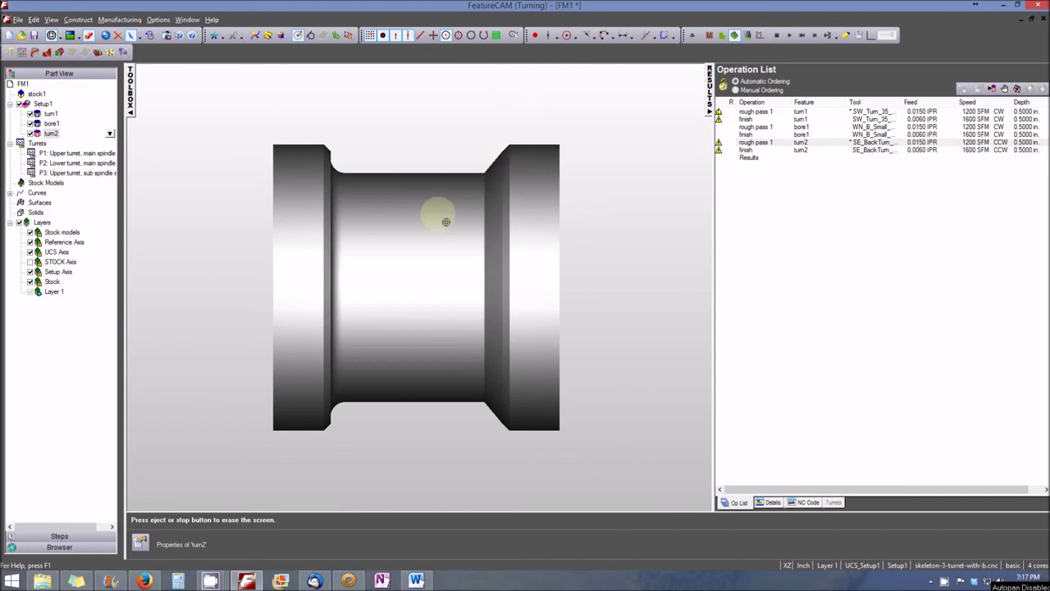
# Set the feed direction of both turn2's rough pass and its conventional finish pass to Positive in the feature's strategy.
pyautogui.doubleClick(52, 134)
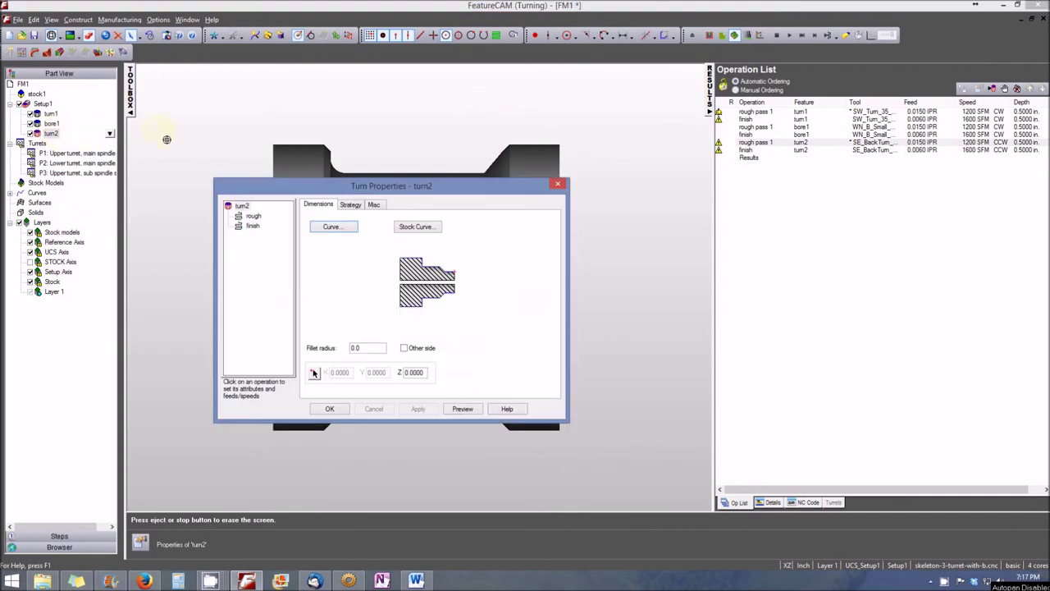
pyautogui.click(349, 204)
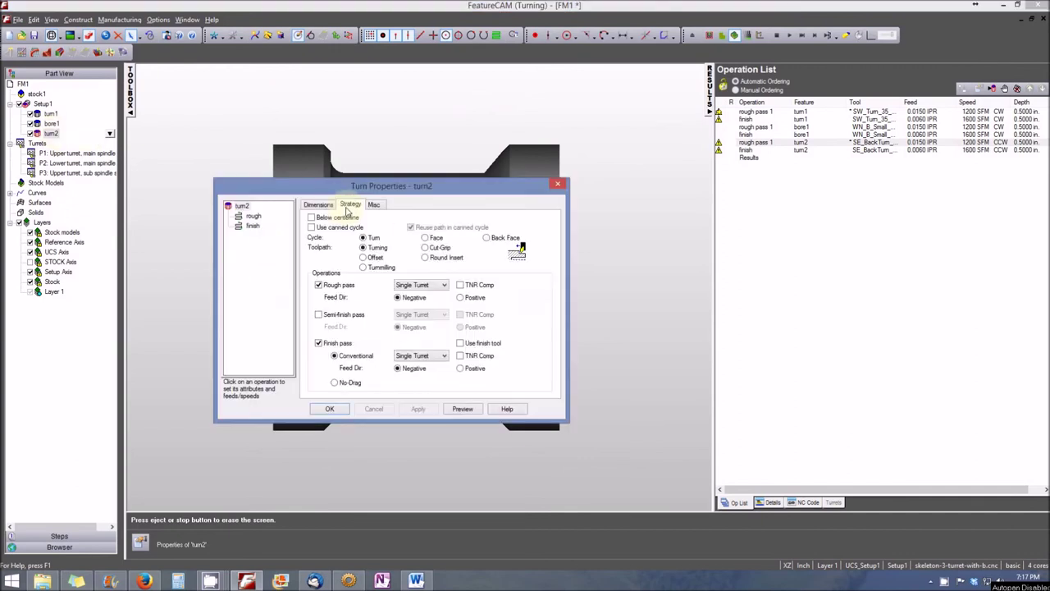
pyautogui.moveTo(367, 185); pyautogui.dragTo(376, 159)
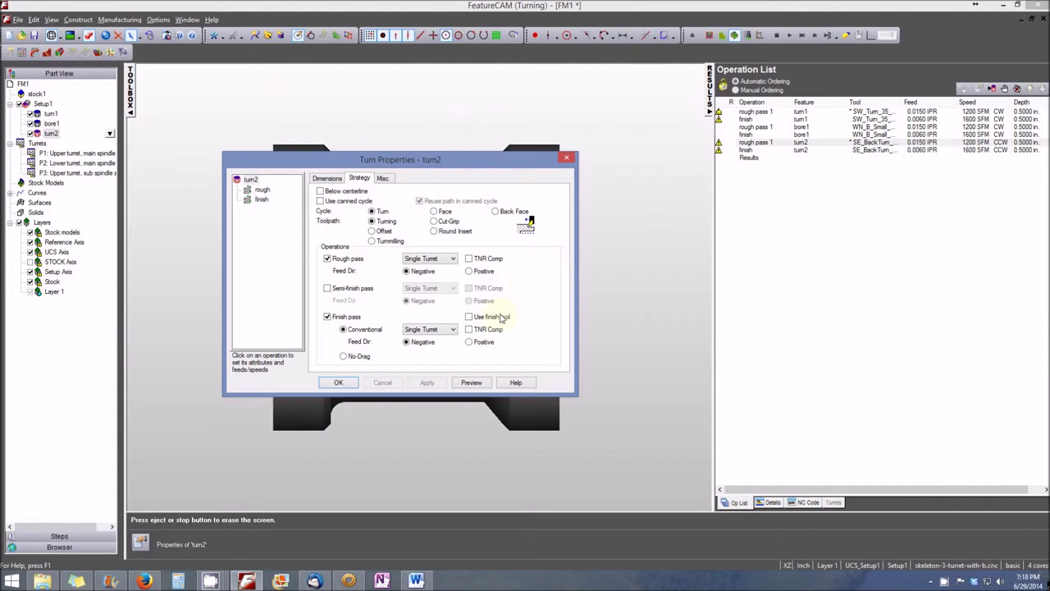
pyautogui.click(468, 272)
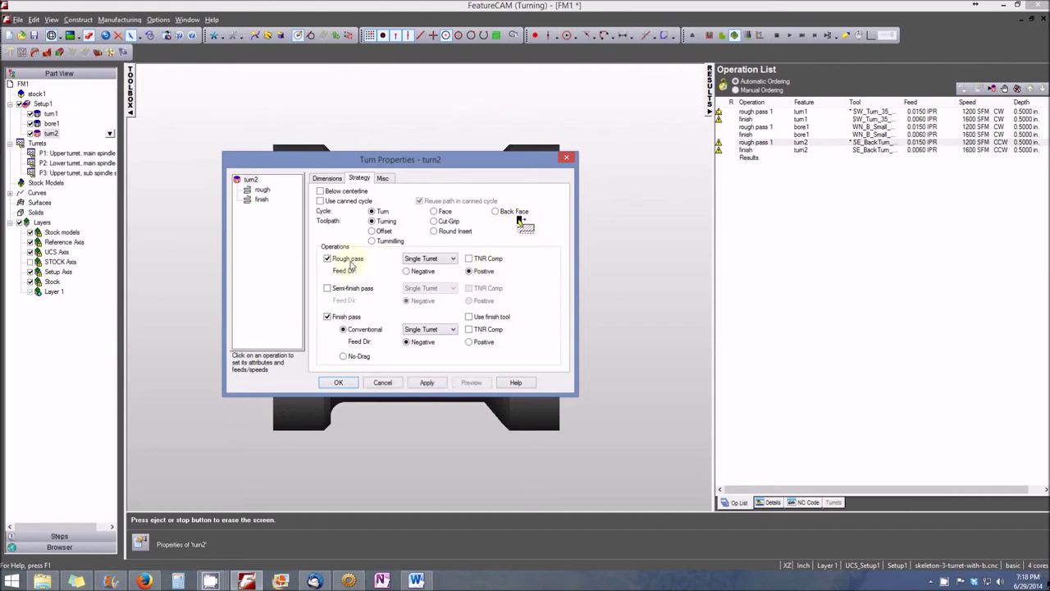
pyautogui.click(469, 343)
pyautogui.moveTo(516, 167); pyautogui.dragTo(508, 224)
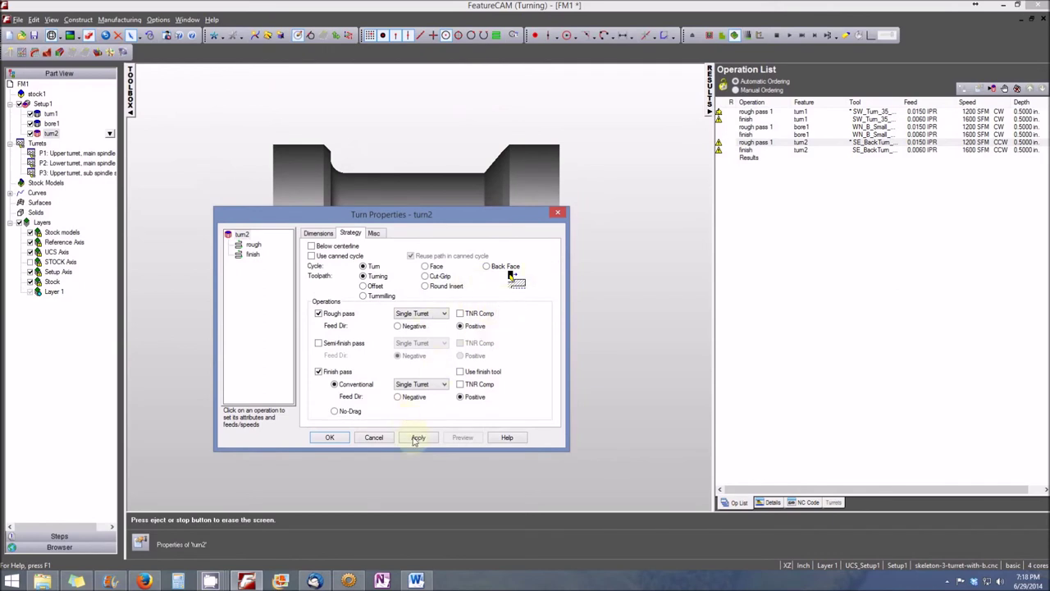
pyautogui.click(326, 439)
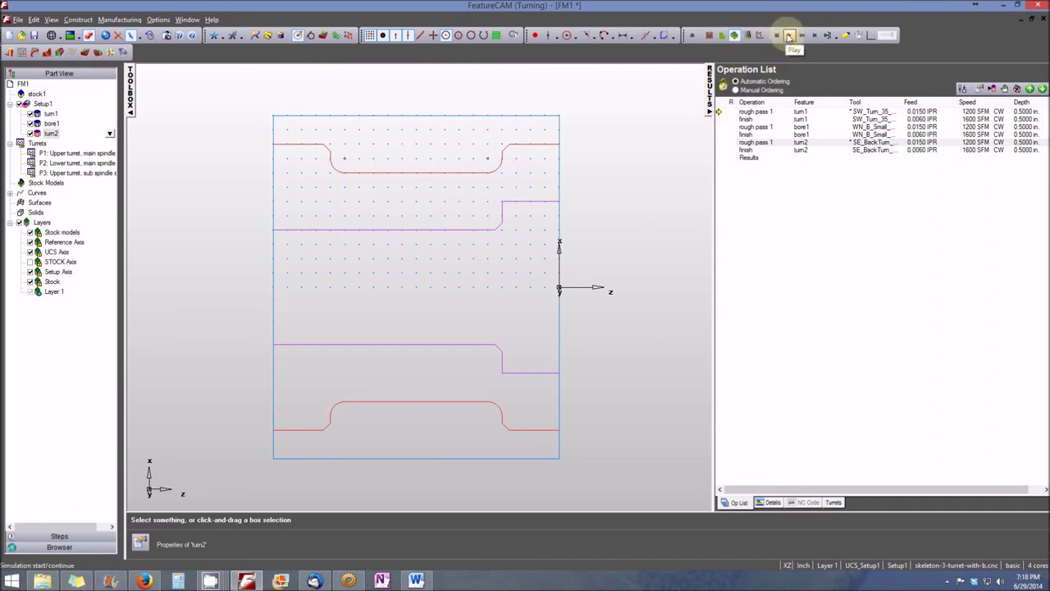
# Run the 3D simulation of the turn and bore features and check both walls of the outer groove.
pyautogui.click(789, 38)
pyautogui.click(462, 212)
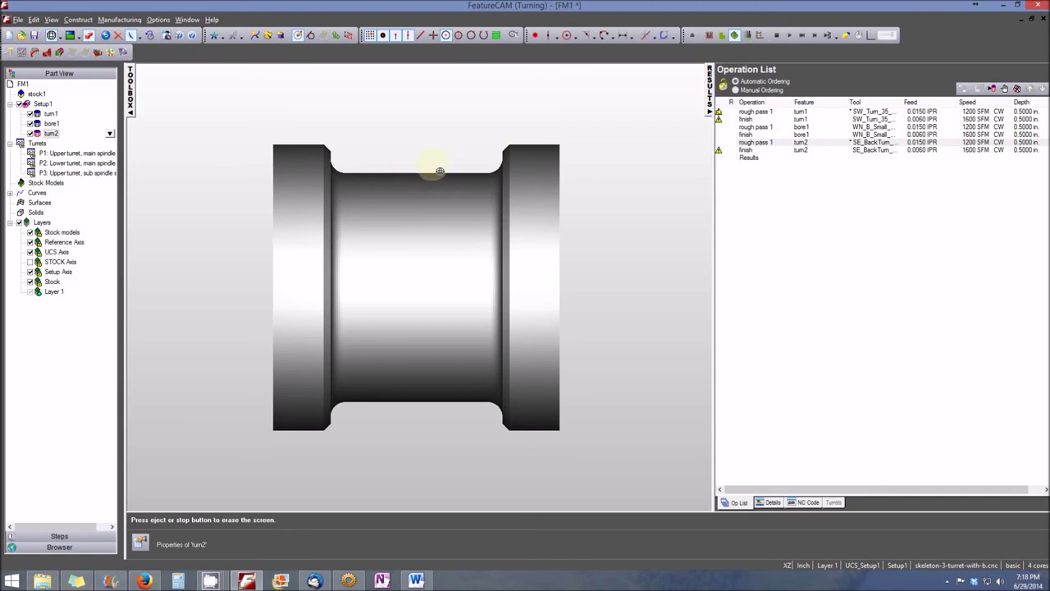
pyautogui.moveTo(452, 164)
pyautogui.mouseDown(button='middle')
pyautogui.moveTo(438, 164)
pyautogui.moveTo(386, 262)
pyautogui.moveTo(345, 307)
pyautogui.moveTo(448, 268)
pyautogui.moveTo(376, 295)
pyautogui.moveTo(523, 299)
pyautogui.moveTo(382, 301)
pyautogui.moveTo(310, 274)
pyautogui.moveTo(272, 227)
pyautogui.moveTo(281, 262)
pyautogui.moveTo(462, 321)
pyautogui.moveTo(549, 298)
pyautogui.moveTo(345, 320)
pyautogui.moveTo(436, 335)
pyautogui.moveTo(544, 320)
pyautogui.moveTo(558, 202)
pyautogui.mouseUp(button='middle')
pyautogui.moveTo(563, 150); pyautogui.dragTo(476, 300, button='middle')
pyautogui.press('Escape')
# Examine the simulated part up close and from several angles, including the groove corners, end face and bore.
pyautogui.moveTo(658, 213)
pyautogui.mouseDown(button='middle')
pyautogui.moveTo(586, 305)
pyautogui.moveTo(563, 311)
pyautogui.moveTo(534, 300)
pyautogui.moveTo(579, 242)
pyautogui.moveTo(704, 202)
pyautogui.moveTo(481, 213)
pyautogui.moveTo(506, 306)
pyautogui.moveTo(268, 251)
pyautogui.moveTo(670, 323)
pyautogui.moveTo(529, 325)
pyautogui.mouseUp(button='middle')
pyautogui.scroll(3, 450, 288)
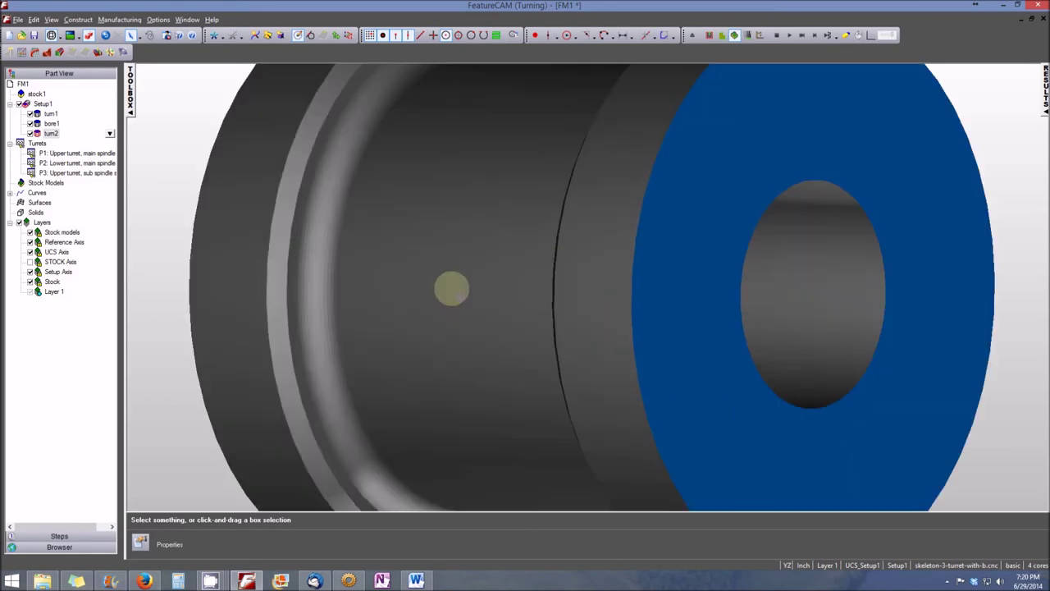
pyautogui.moveTo(311, 244)
pyautogui.mouseDown(button='middle')
pyautogui.moveTo(343, 288)
pyautogui.moveTo(669, 333)
pyautogui.moveTo(558, 288)
pyautogui.moveTo(764, 204)
pyautogui.moveTo(462, 216)
pyautogui.moveTo(573, 246)
pyautogui.moveTo(520, 237)
pyautogui.moveTo(539, 325)
pyautogui.moveTo(741, 234)
pyautogui.moveTo(753, 241)
pyautogui.mouseUp(button='middle')
pyautogui.moveTo(532, 176); pyautogui.dragTo(520, 164, button='middle')
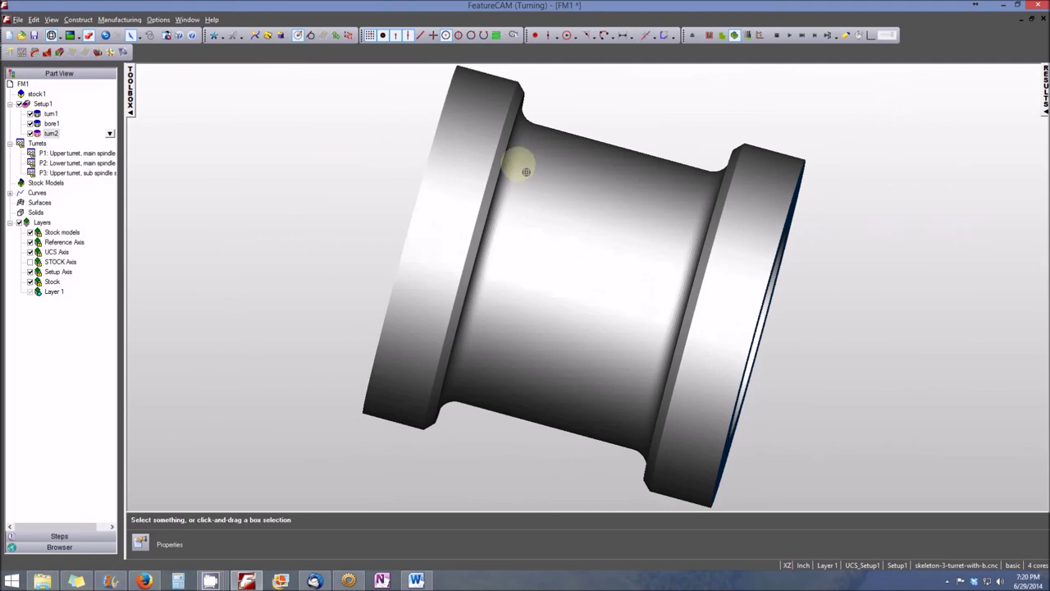
pyautogui.moveTo(497, 129); pyautogui.dragTo(841, 247, button='middle')
pyautogui.moveTo(740, 361)
pyautogui.mouseDown(button='middle')
pyautogui.moveTo(565, 347)
pyautogui.moveTo(392, 284)
pyautogui.moveTo(531, 301)
pyautogui.moveTo(663, 237)
pyautogui.moveTo(830, 189)
pyautogui.mouseUp(button='middle')
pyautogui.moveTo(612, 279)
pyautogui.mouseDown(button='middle')
pyautogui.moveTo(777, 260)
pyautogui.moveTo(799, 323)
pyautogui.moveTo(367, 371)
pyautogui.mouseUp(button='middle')
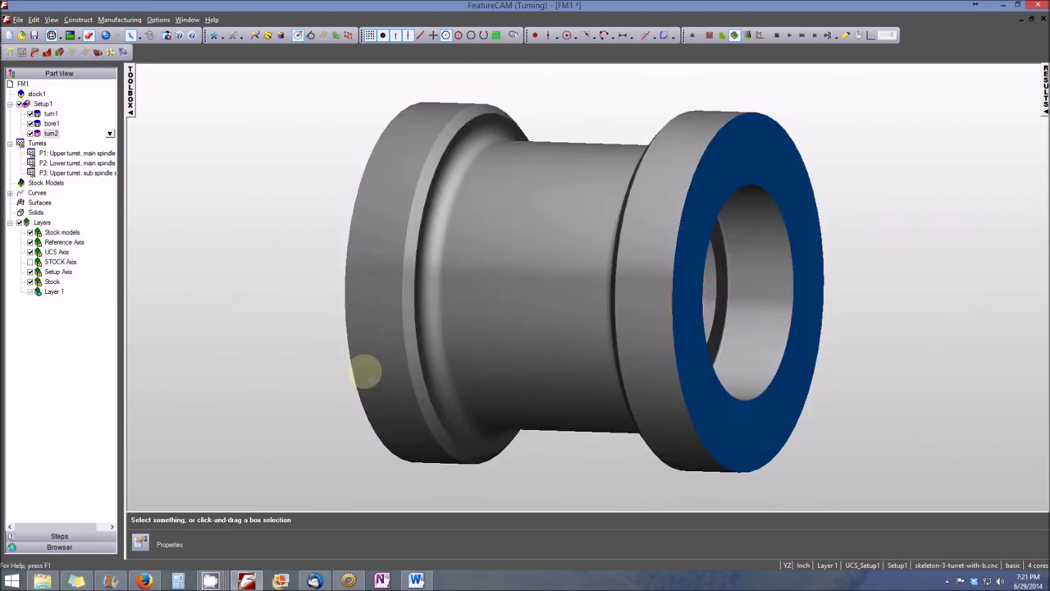